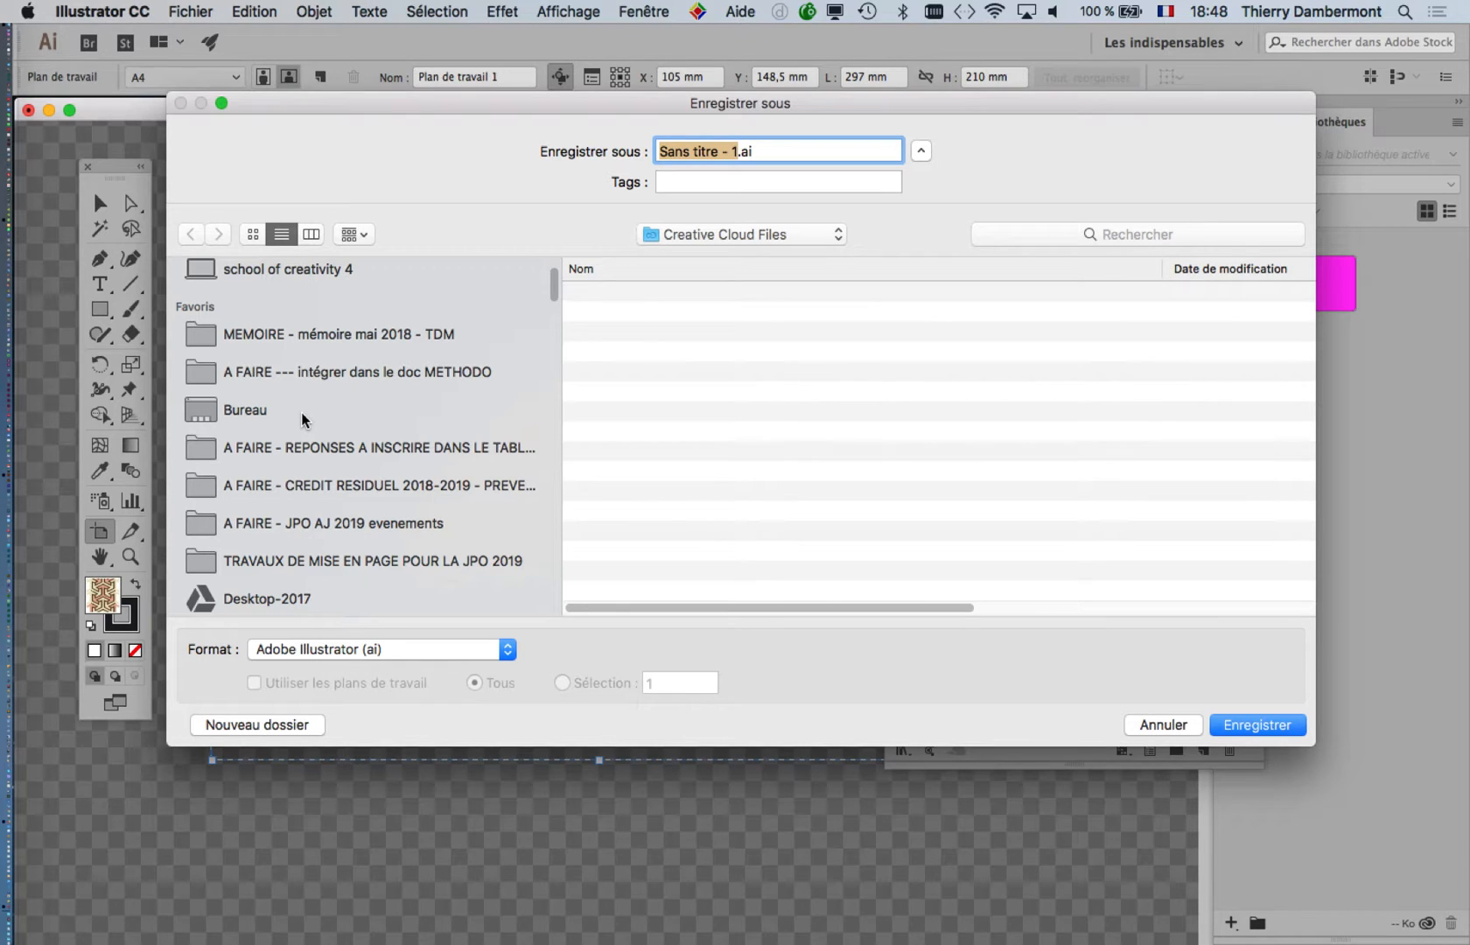
left_click(301, 411)
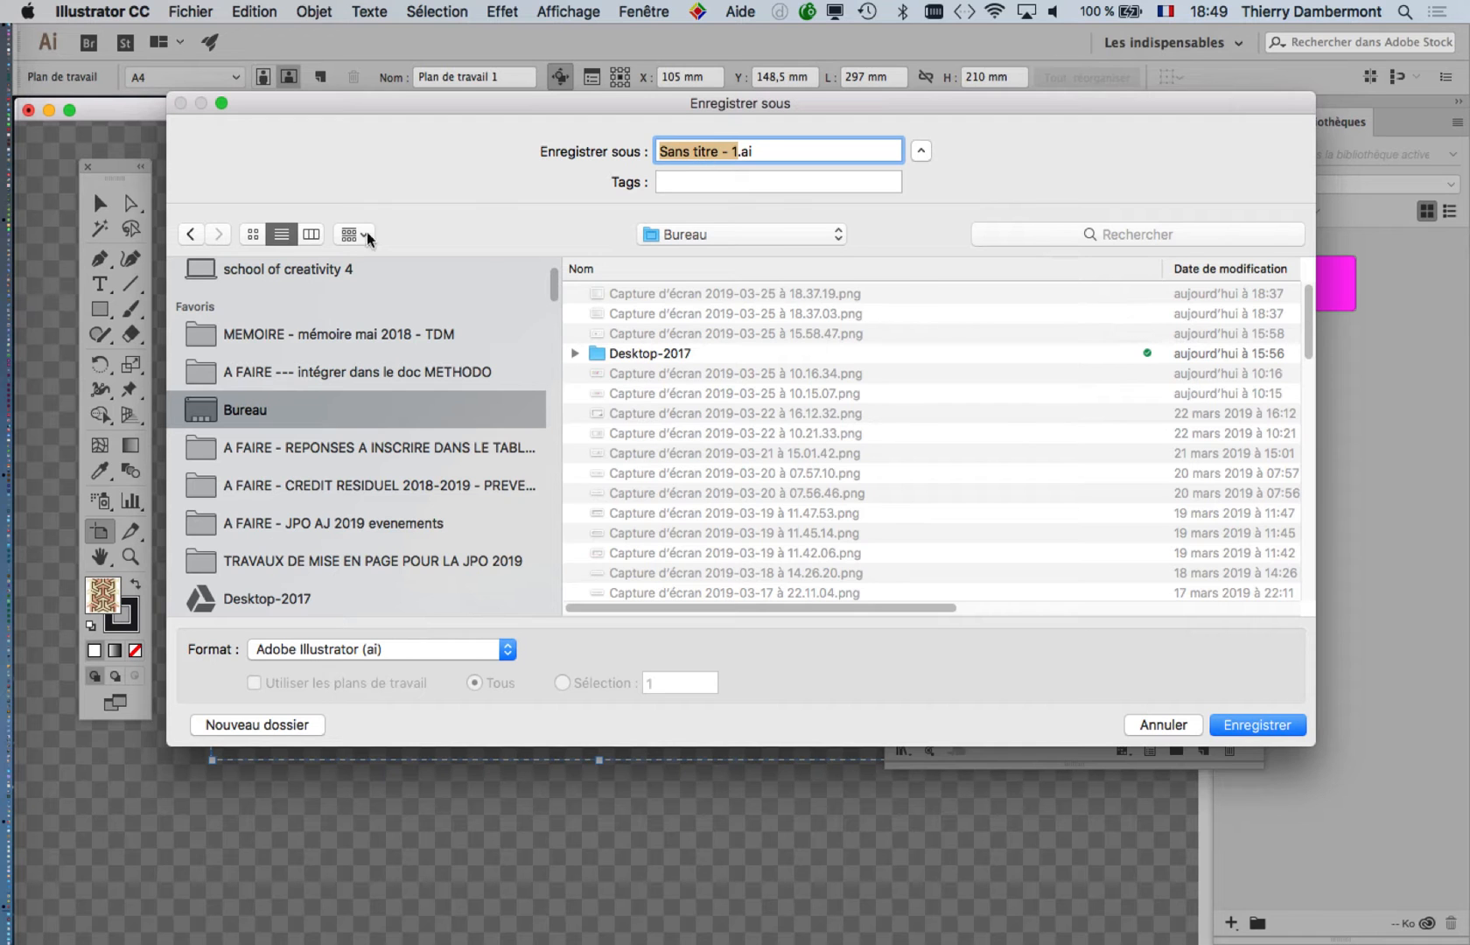
left_click_drag(1316, 748, 946, 748)
left_click_drag(789, 102, 887, 144)
left_click(916, 758)
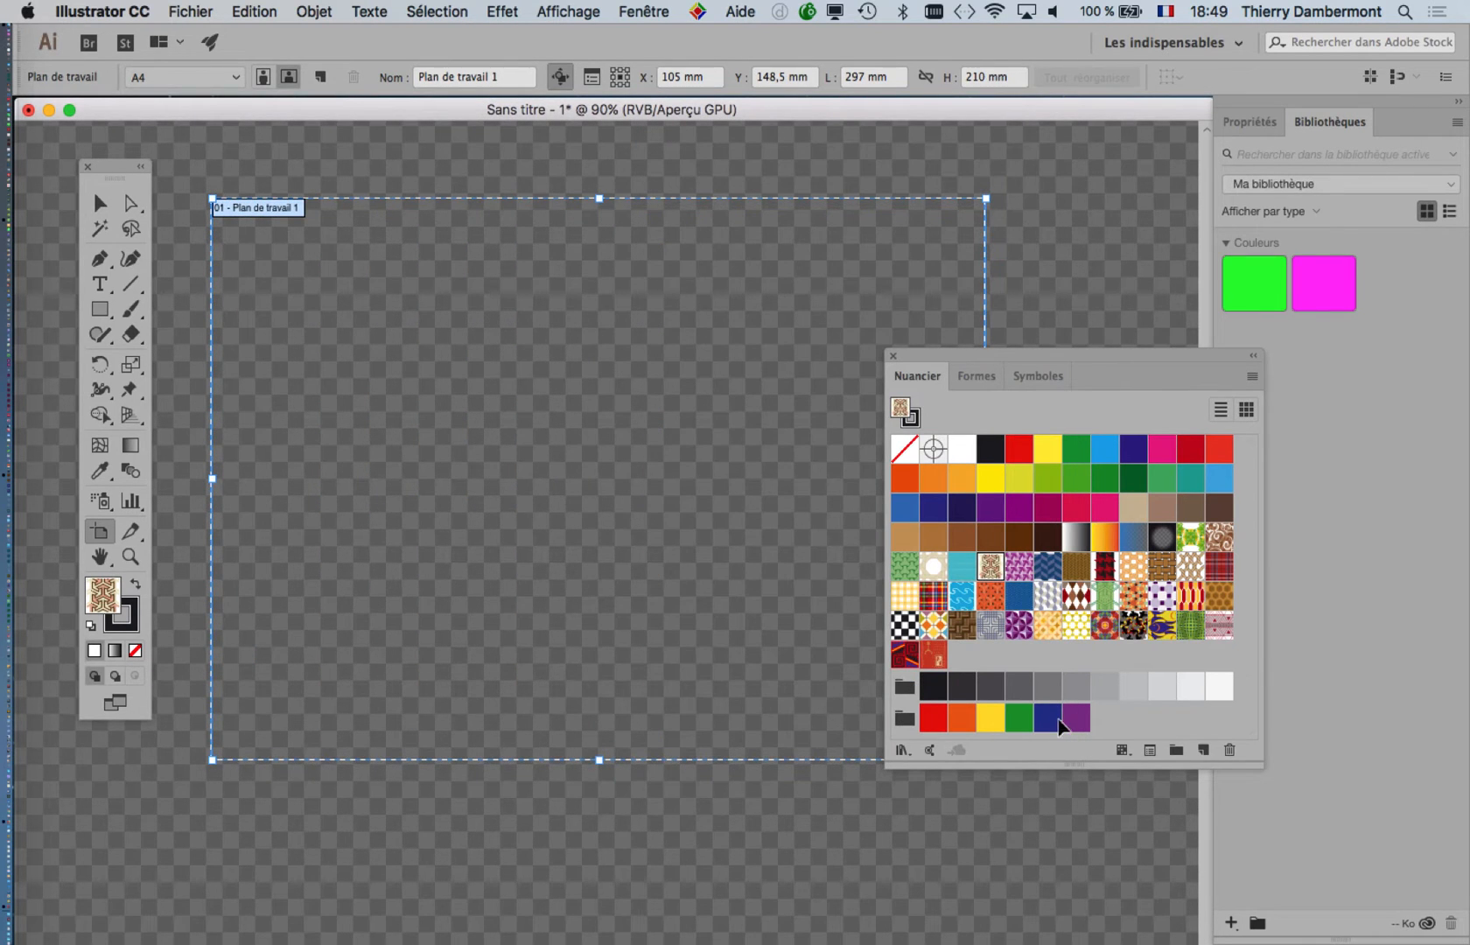
Move the swatches panel away from the artboard and create a new document from the Film et vidéo profile.
left_click_drag(915, 352, 1093, 305)
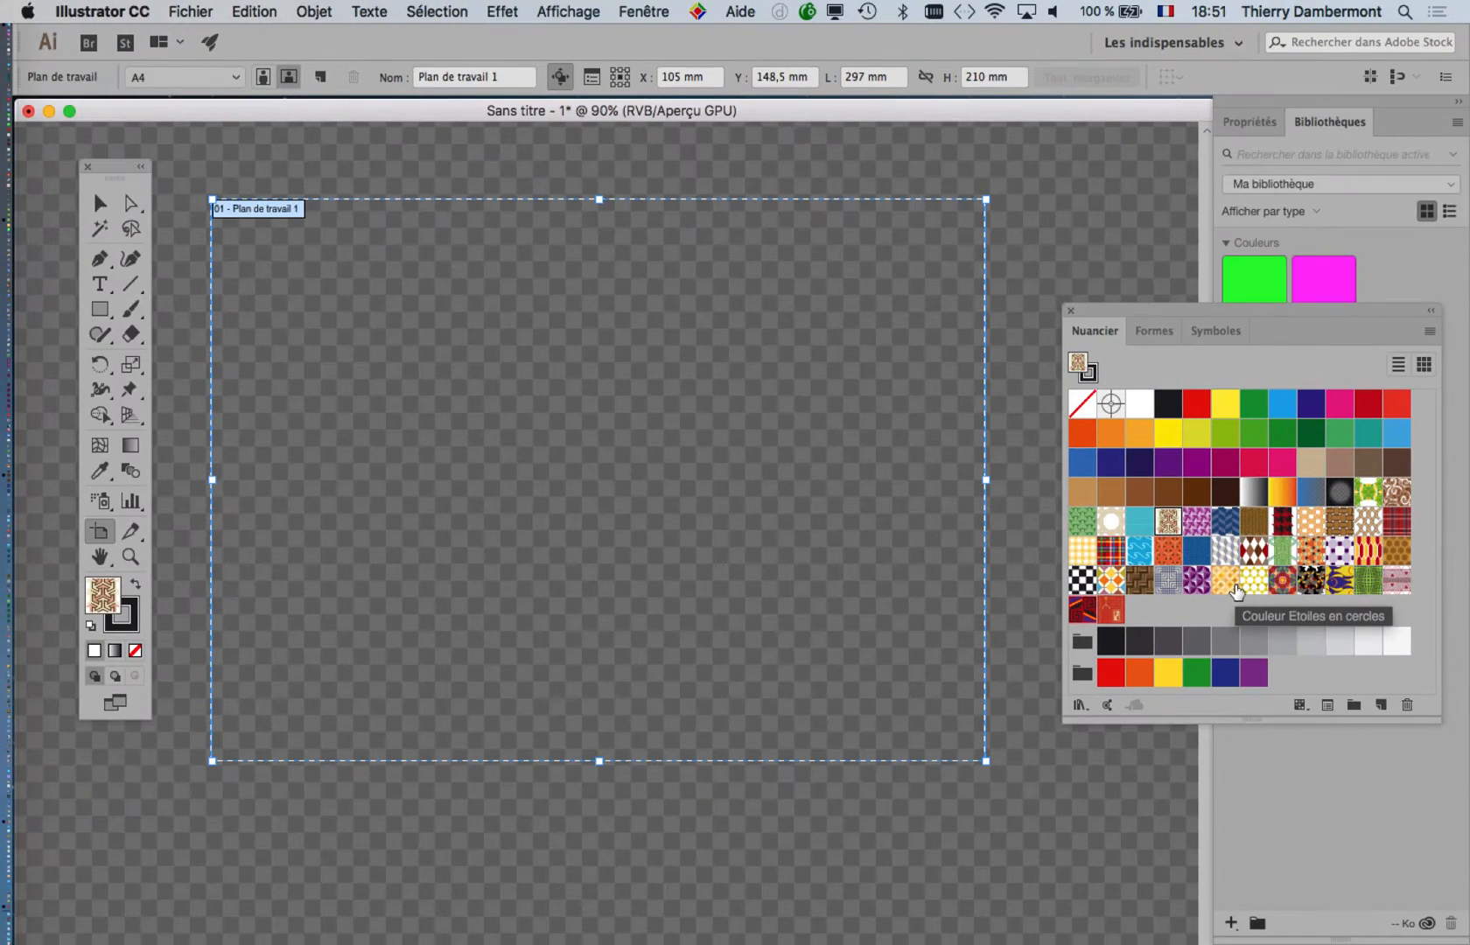
left_click(190, 11)
left_click(634, 280)
key("super+n")
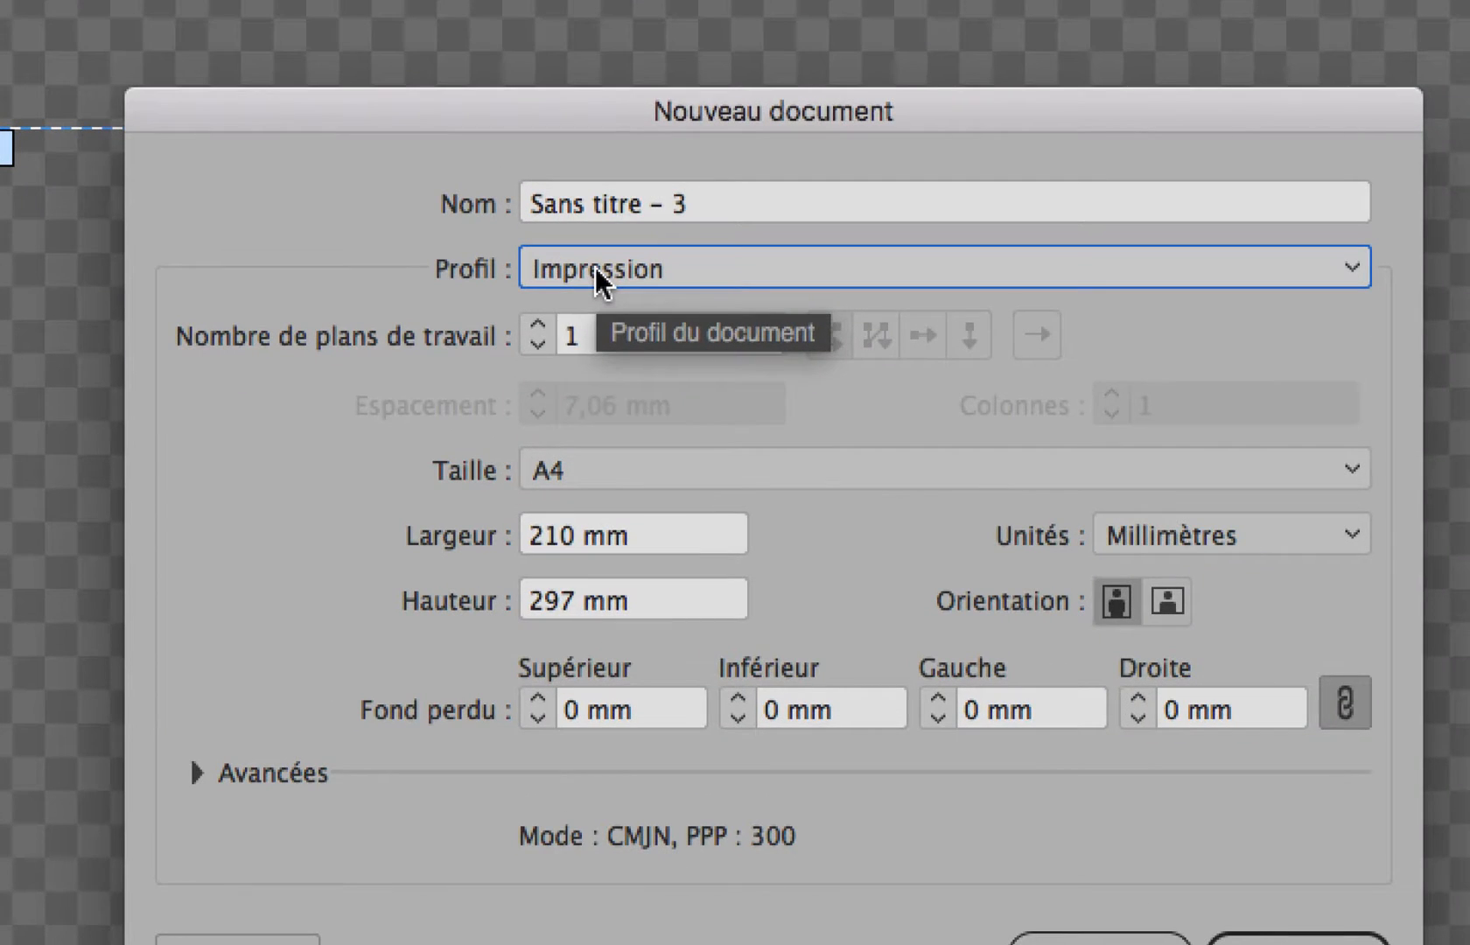
left_click(595, 266)
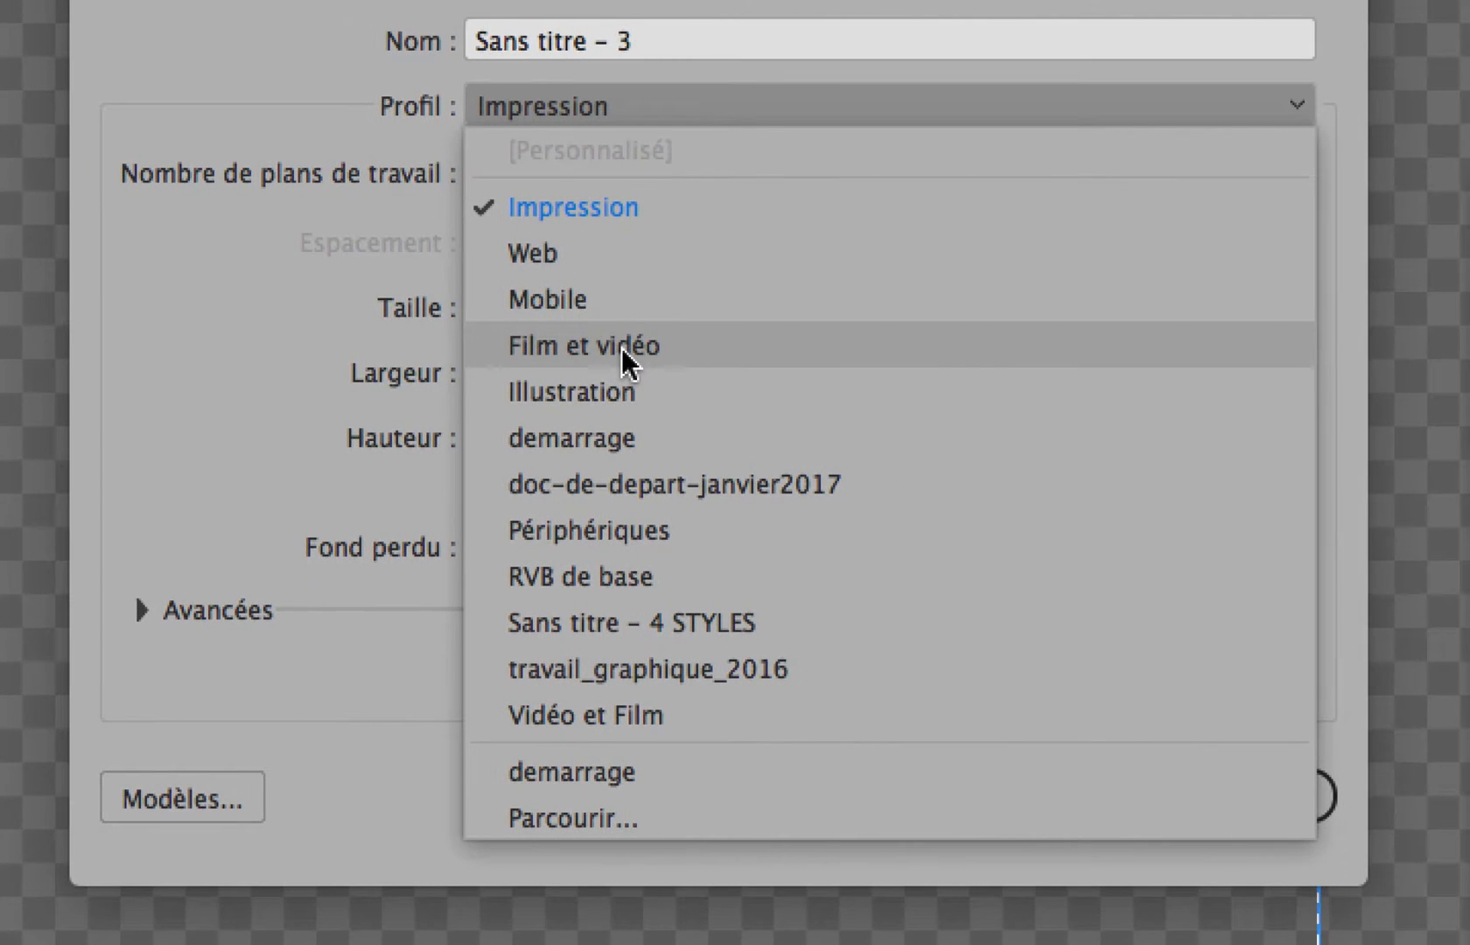
left_click(640, 347)
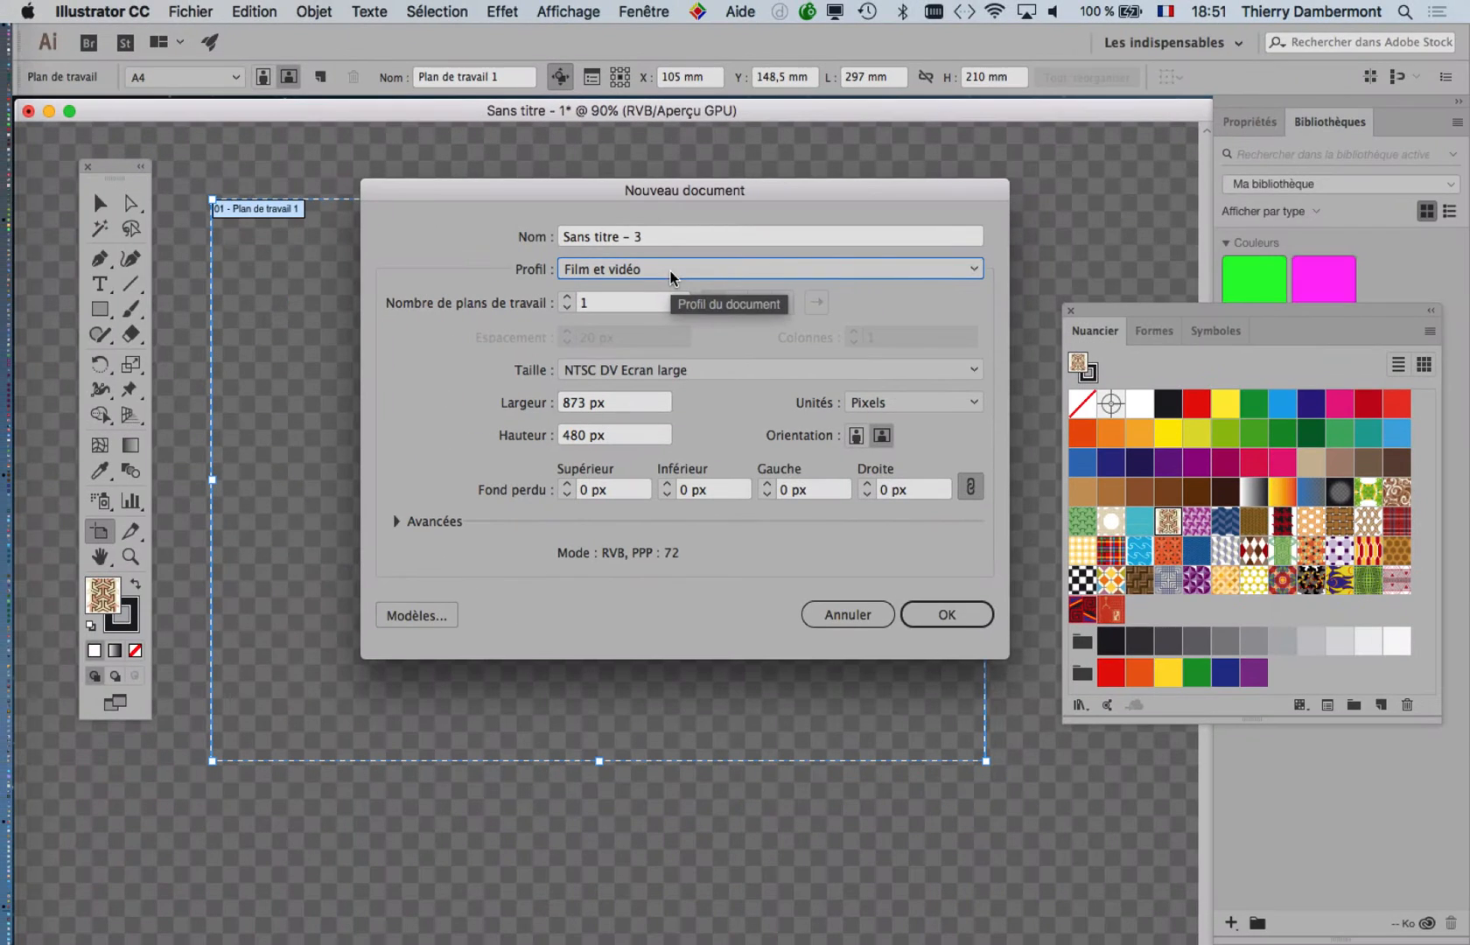
left_click(942, 615)
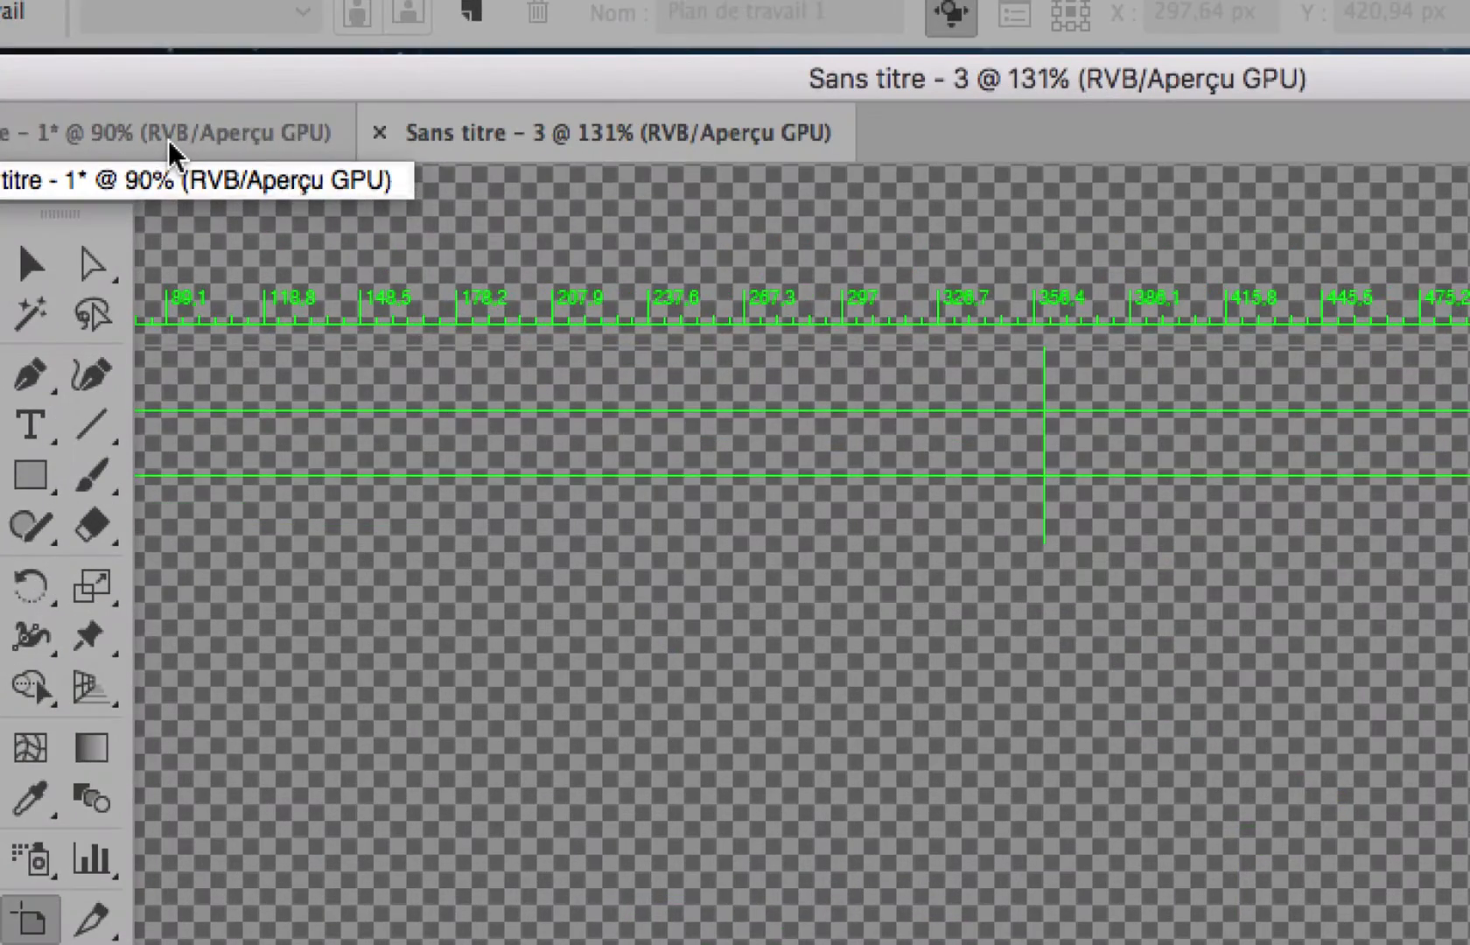
Return to the Sans titre - 1 document and inspect the New Document Profiles folder in the Save As dialog, then cancel.
left_click(169, 140)
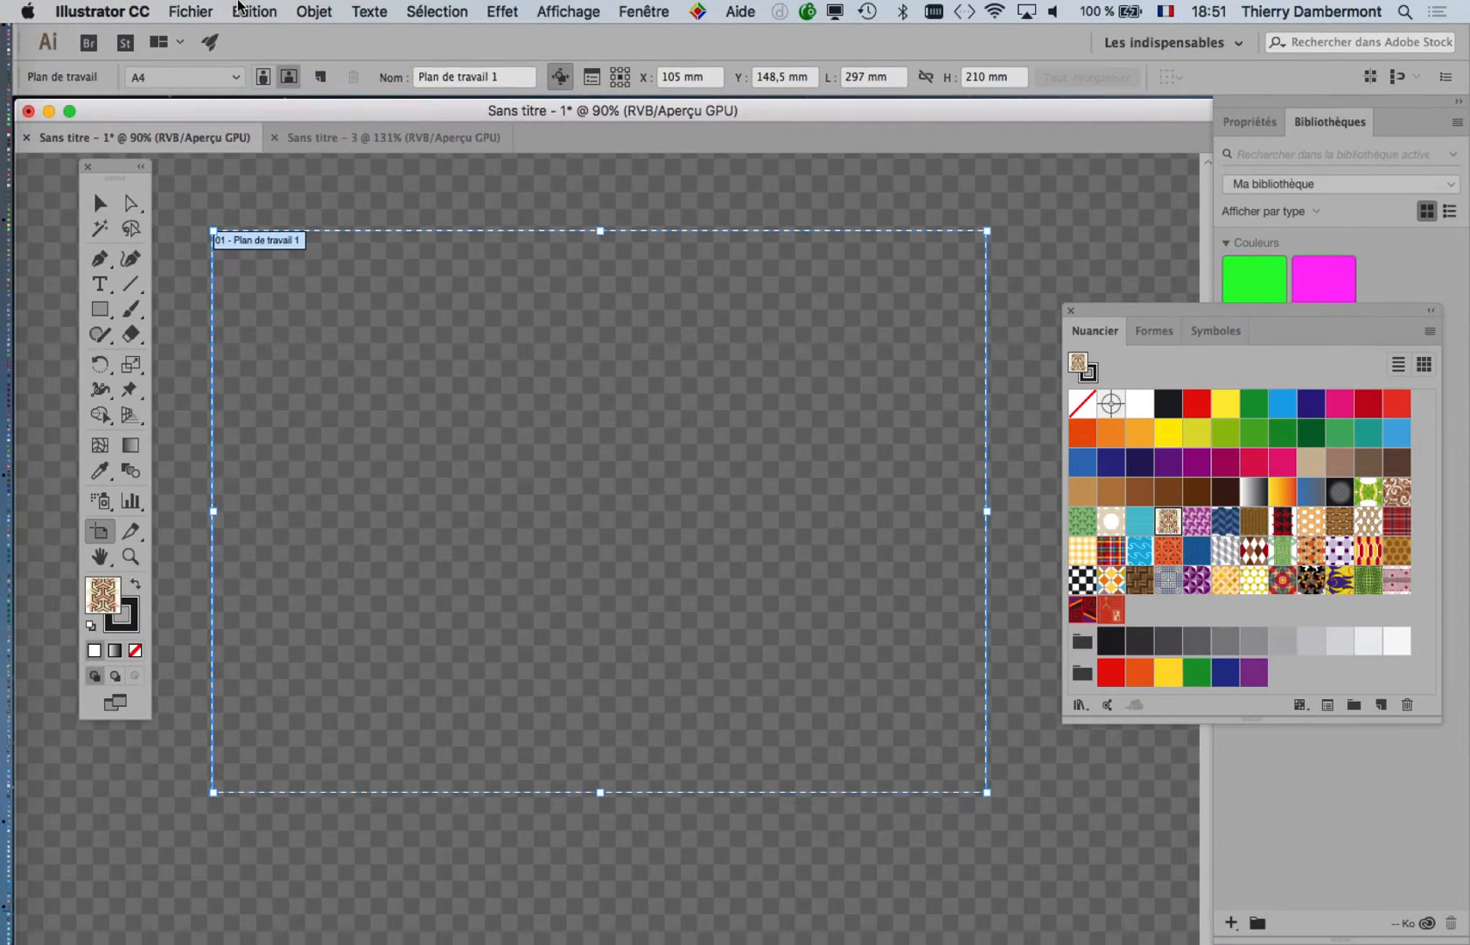
left_click(197, 11)
left_click(261, 189)
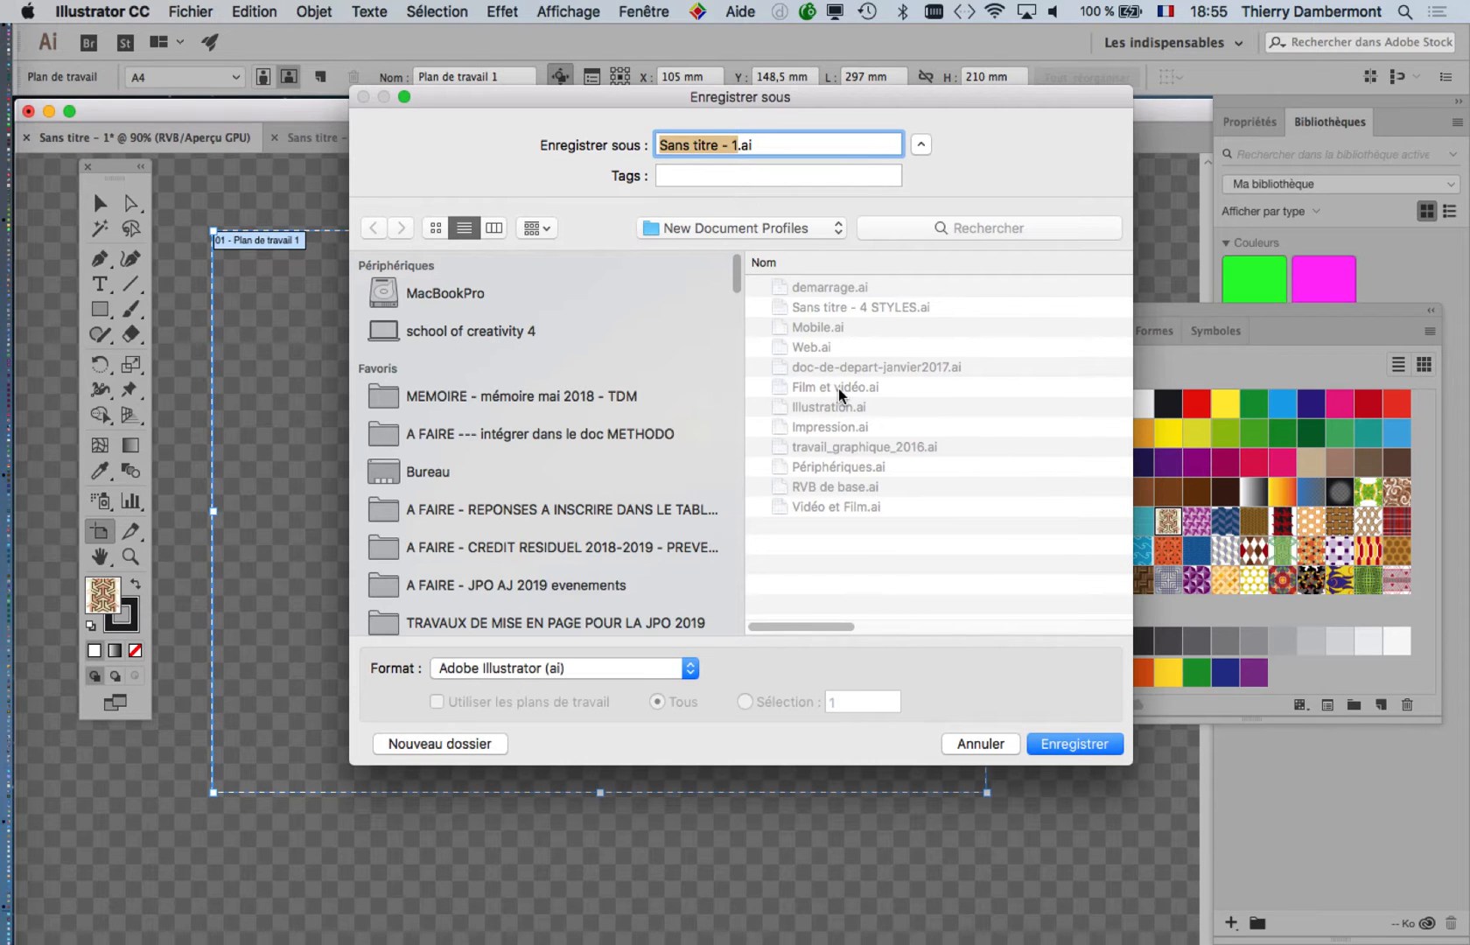
left_click(998, 749)
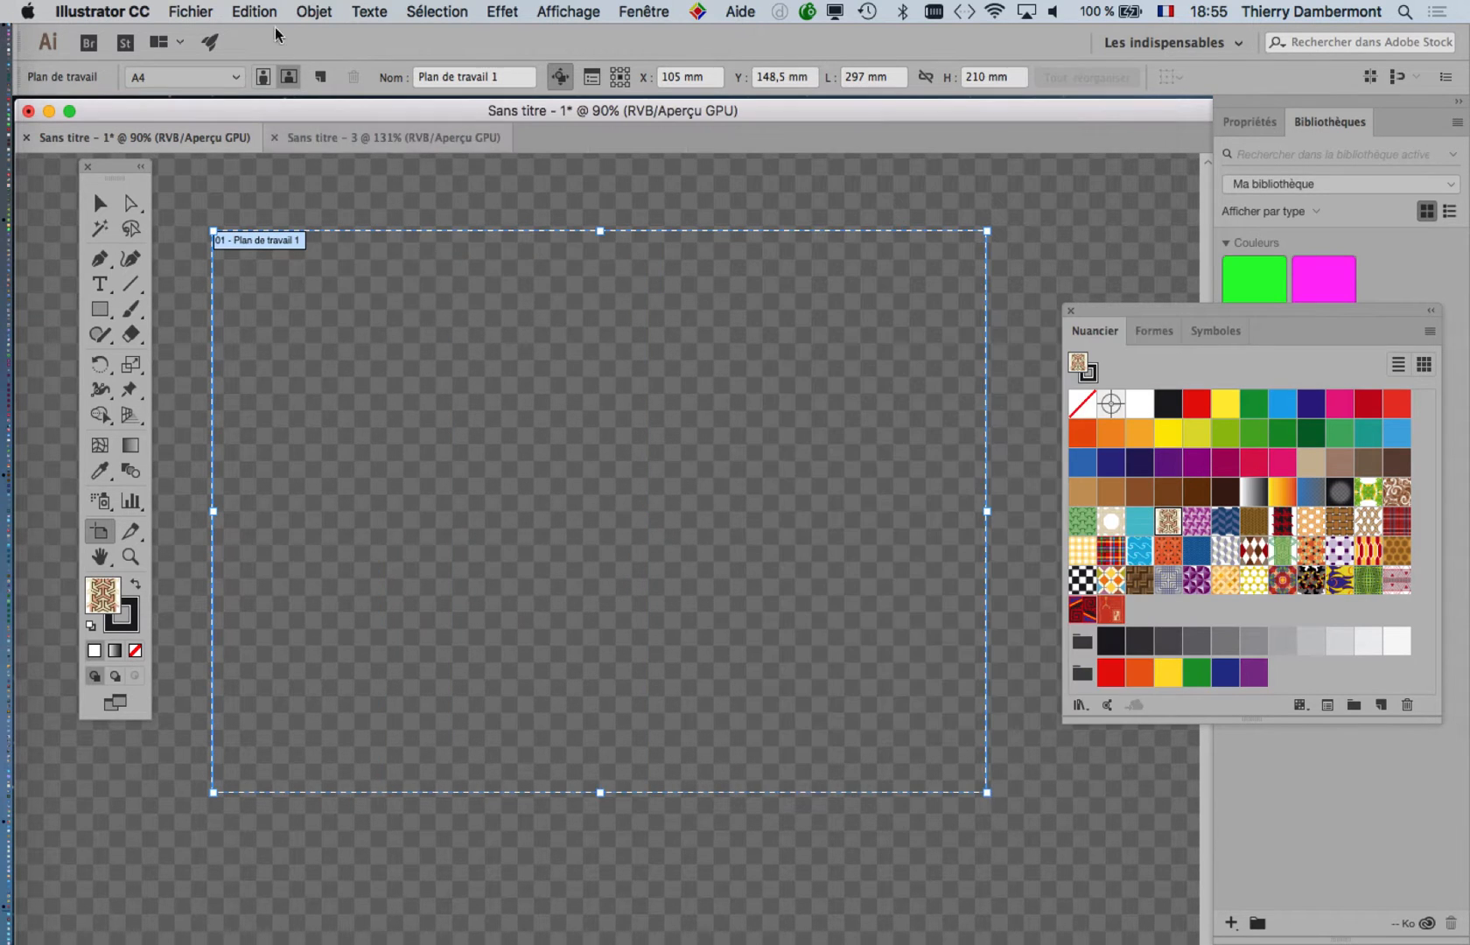
Browse for a profile from the New Document settings to examine the New Document Profiles folder, and cancel without creating a document.
left_click(190, 12)
left_click(204, 35)
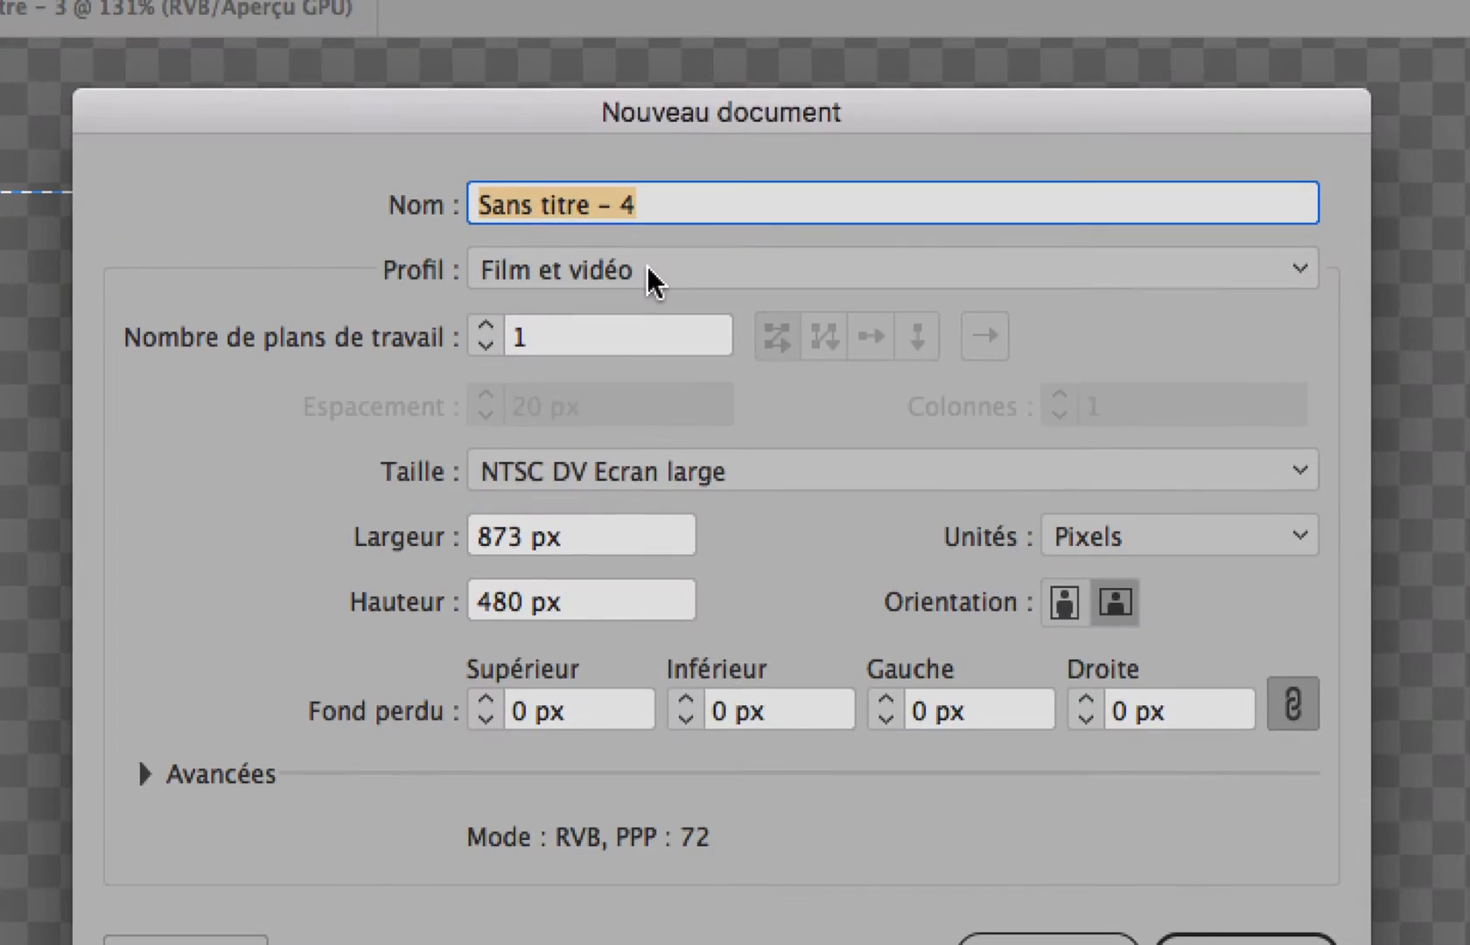
left_click(648, 268)
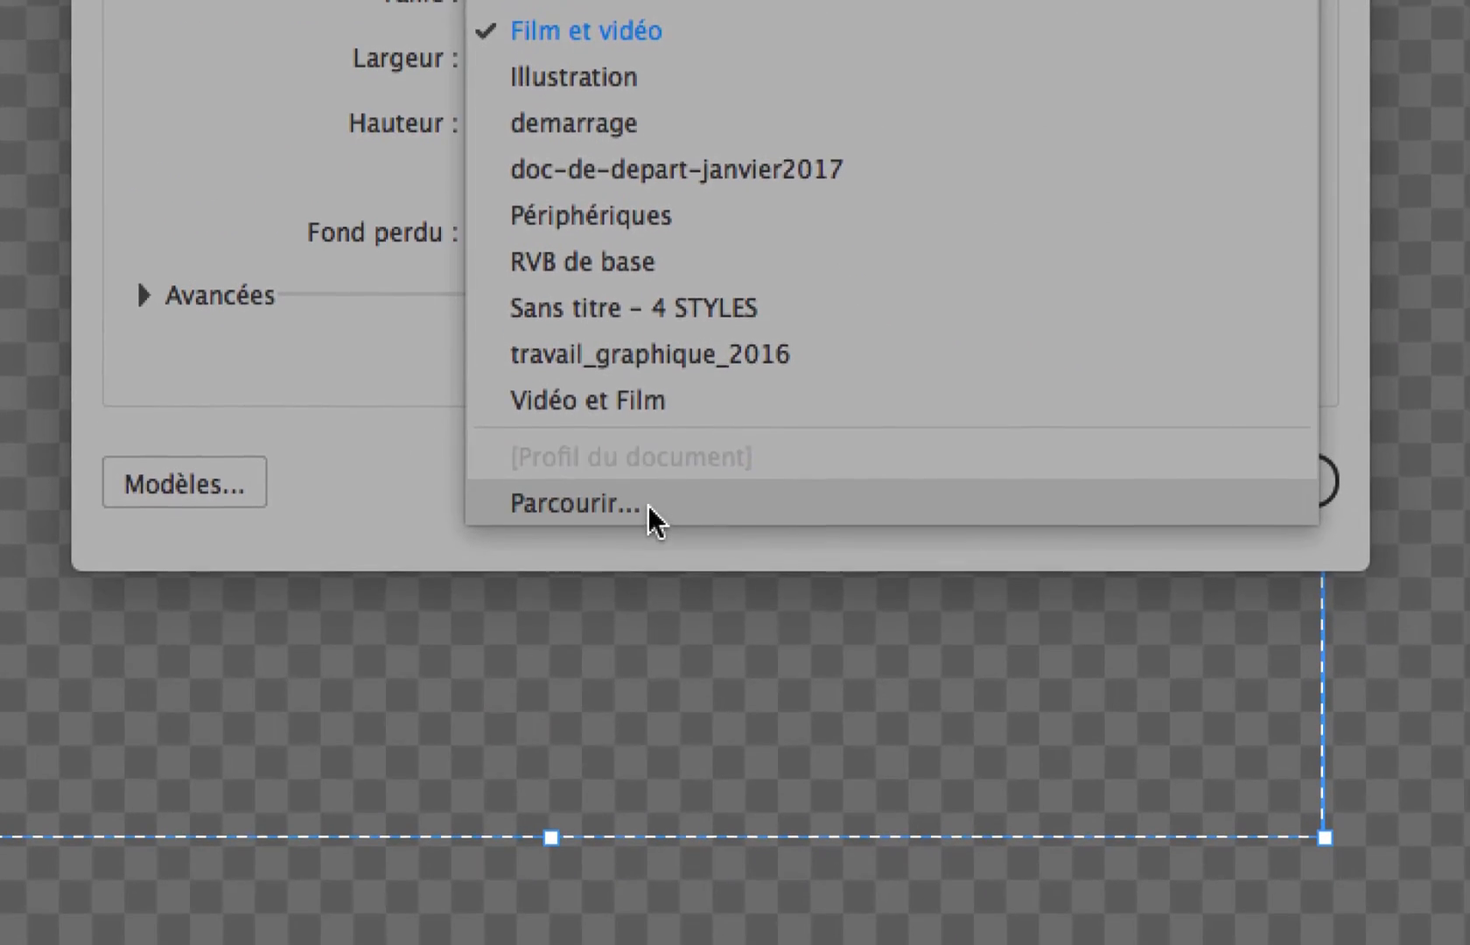
left_click(648, 505)
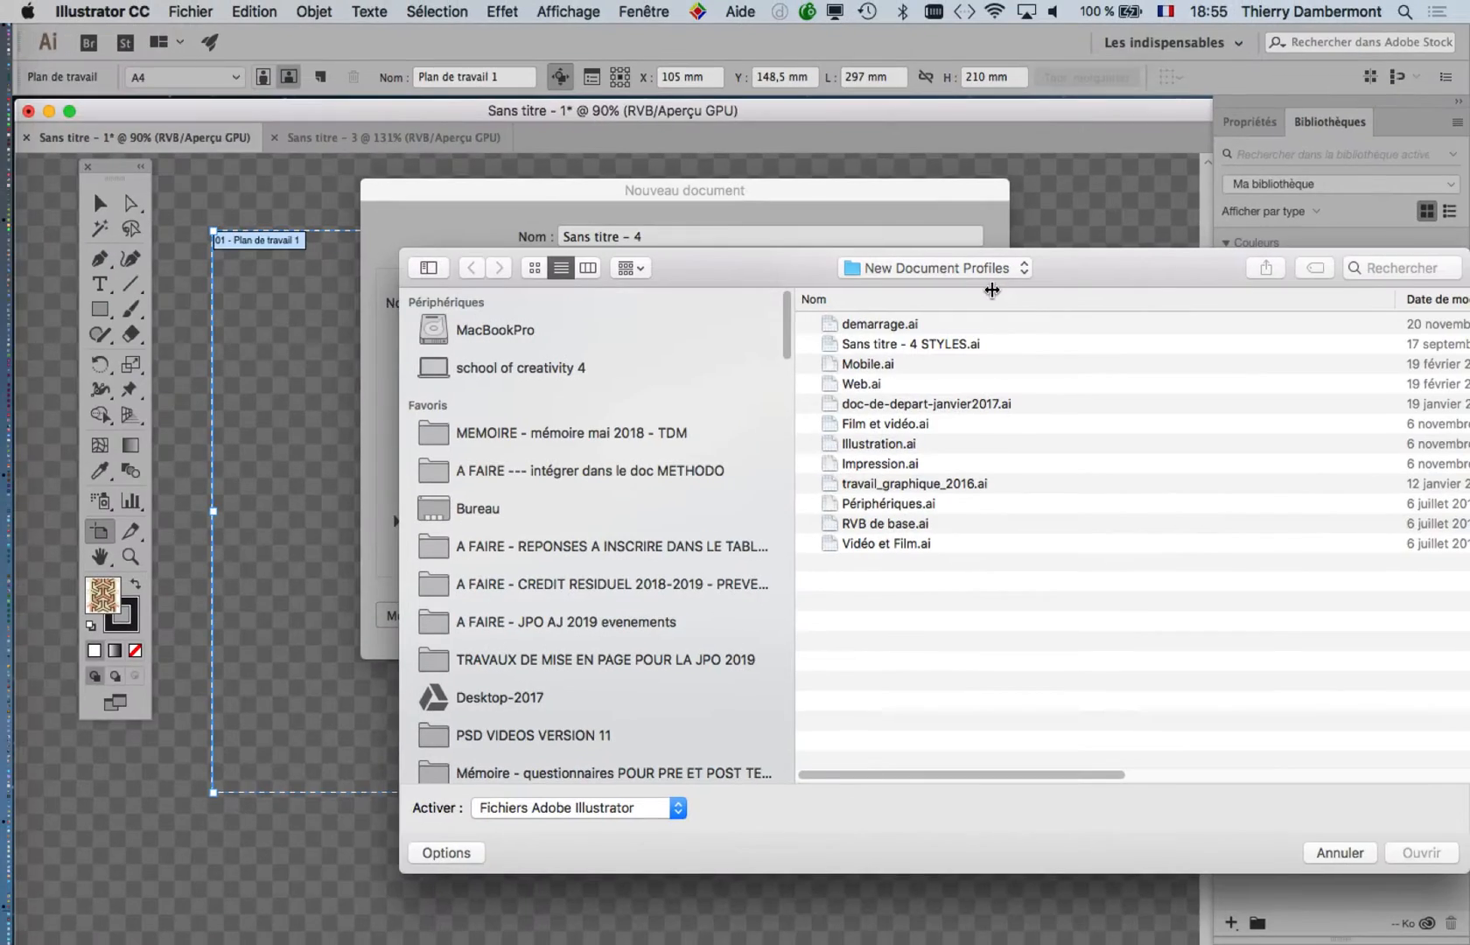
left_click(1344, 852)
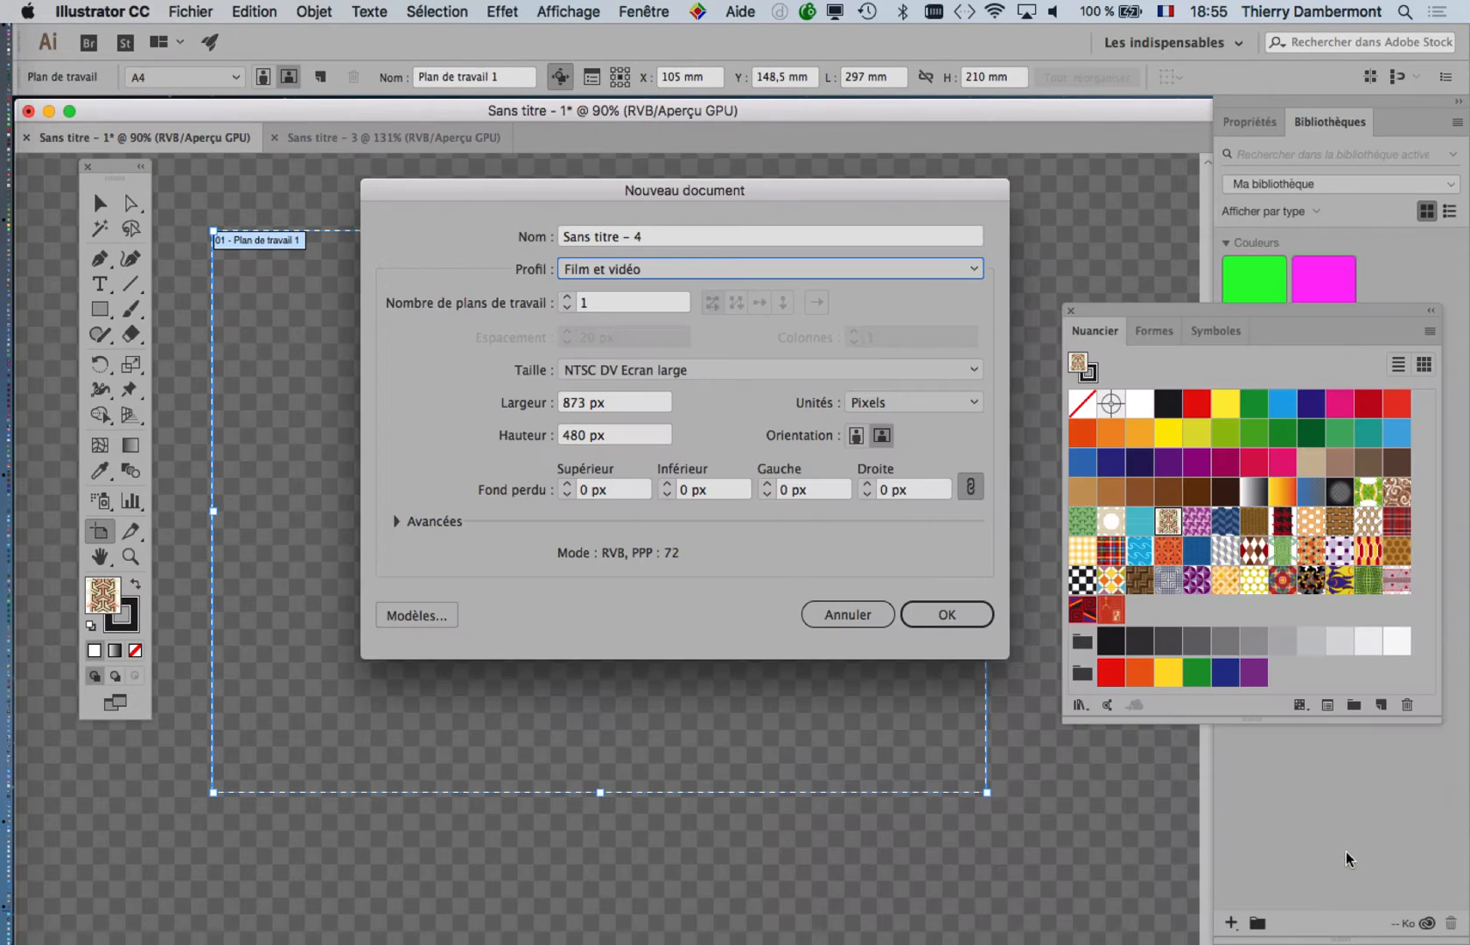
left_click(881, 608)
Open the Save As dialog for the Sans titre - 1 document in the New Document Profiles folder.
left_click(189, 9)
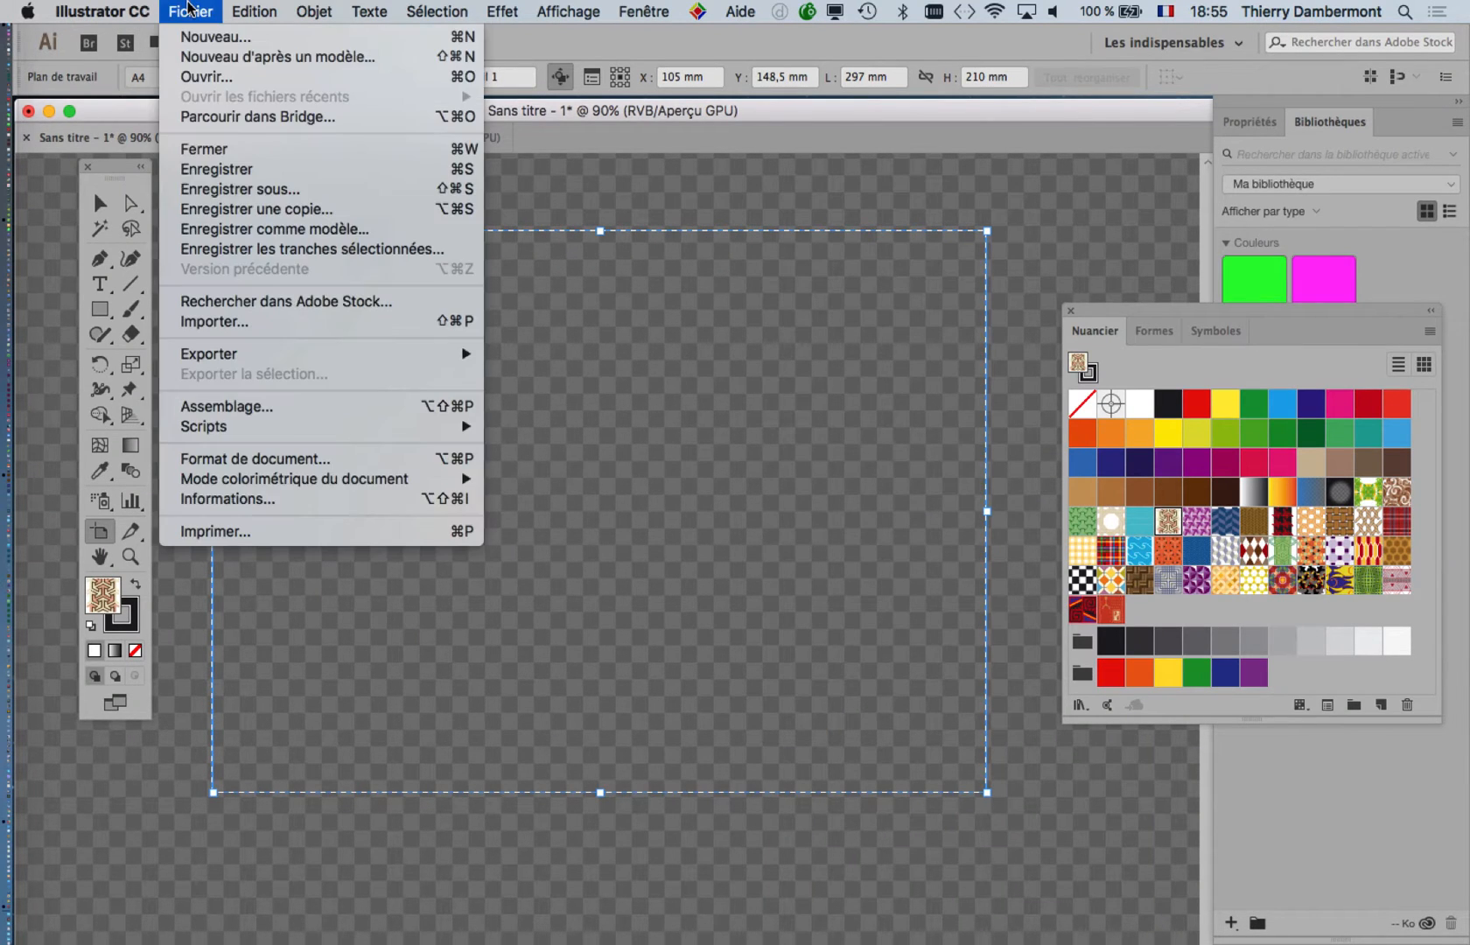
left_click(241, 189)
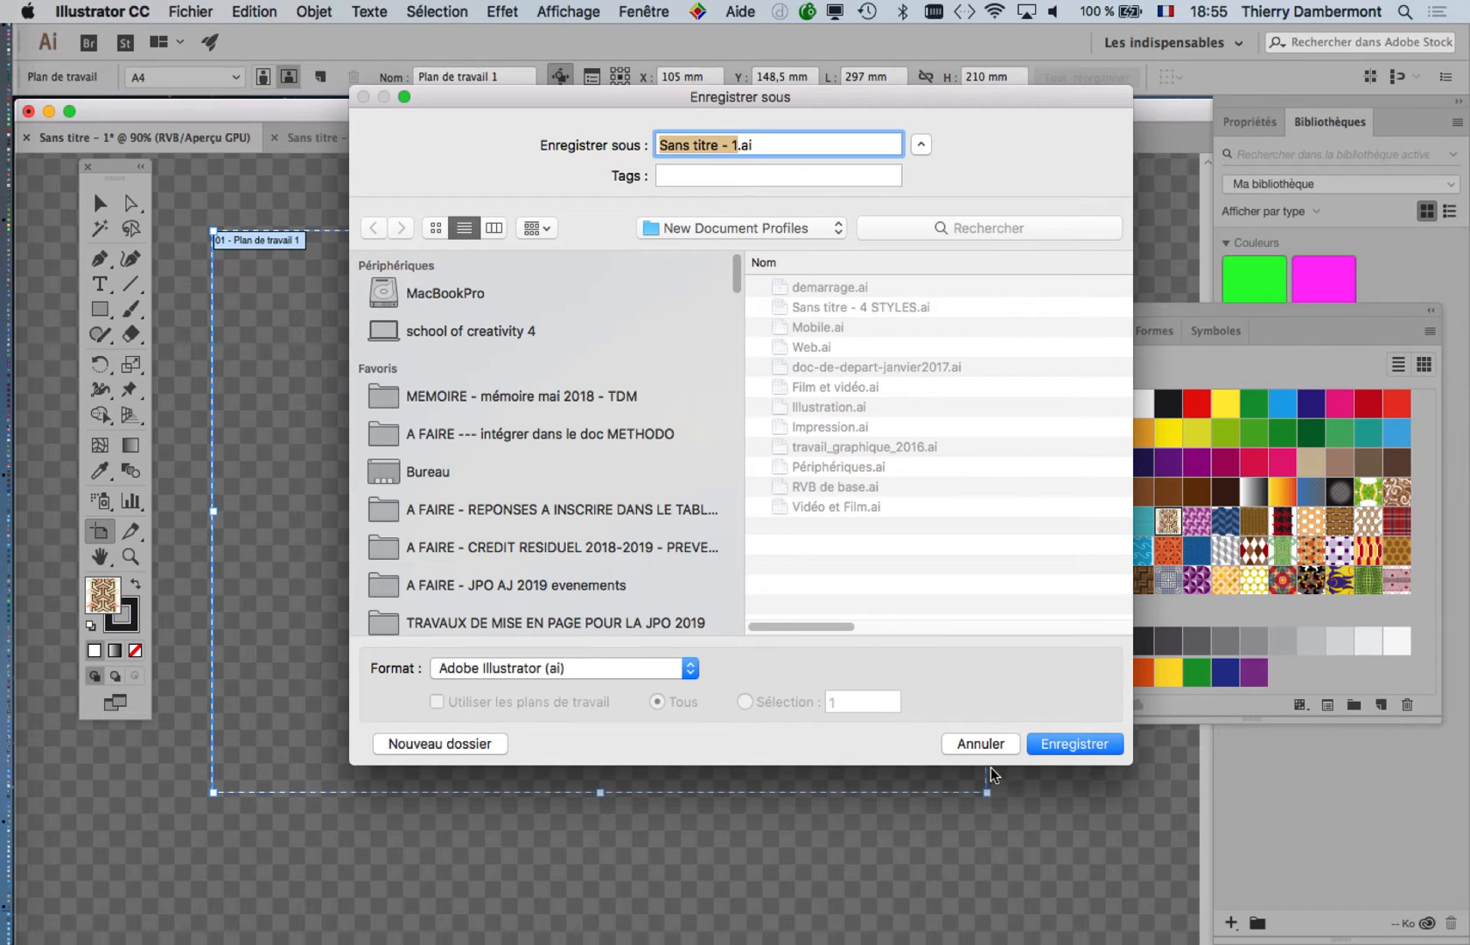
left_click(981, 743)
left_click(190, 12)
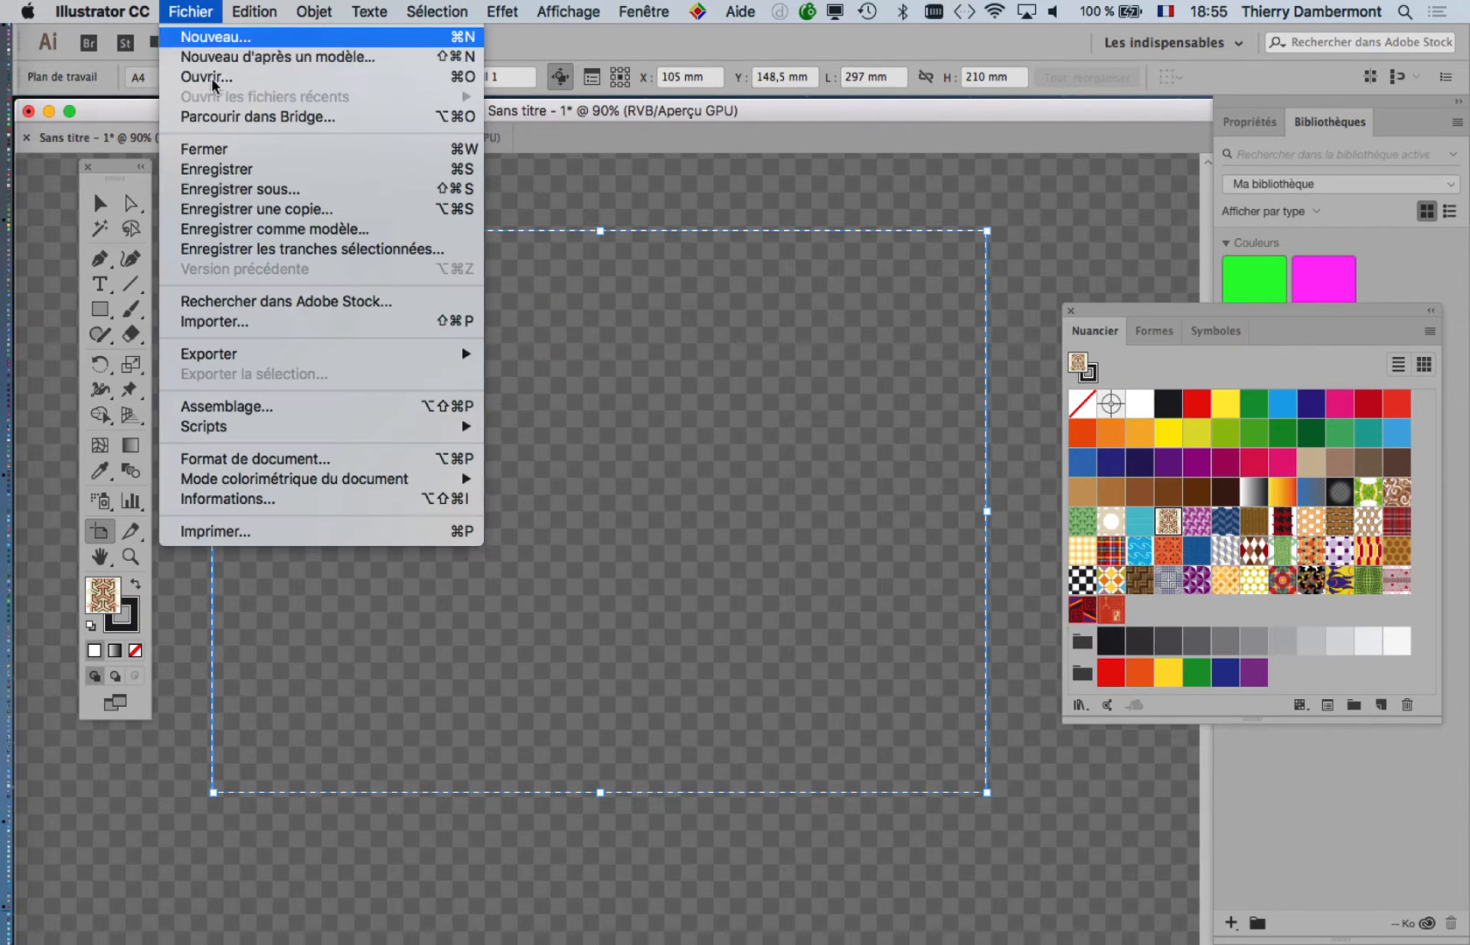
left_click(289, 189)
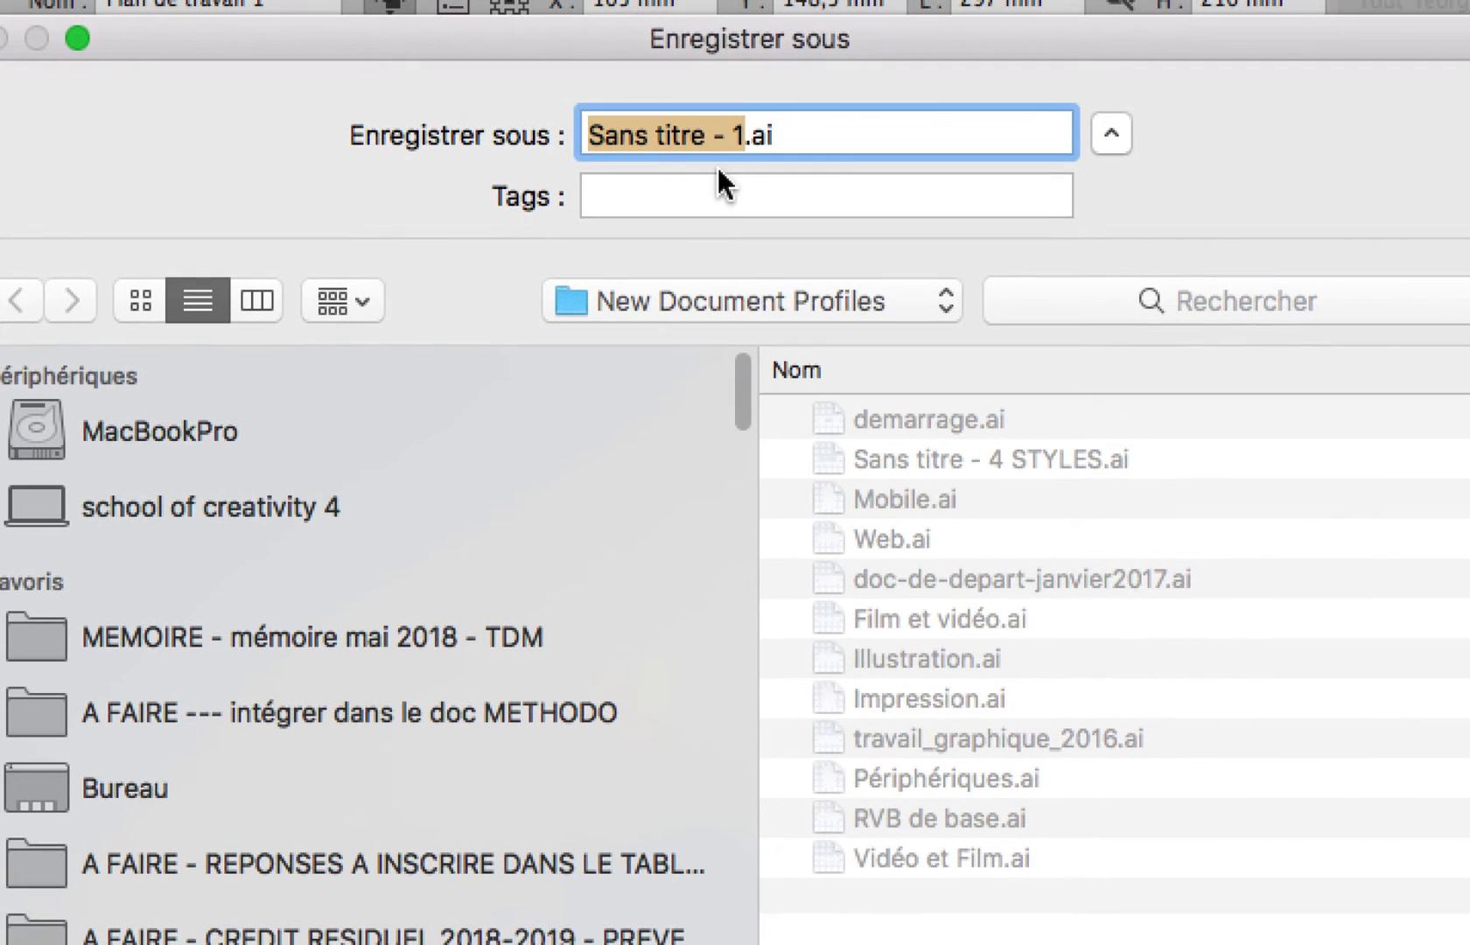
type("doc-ifa")
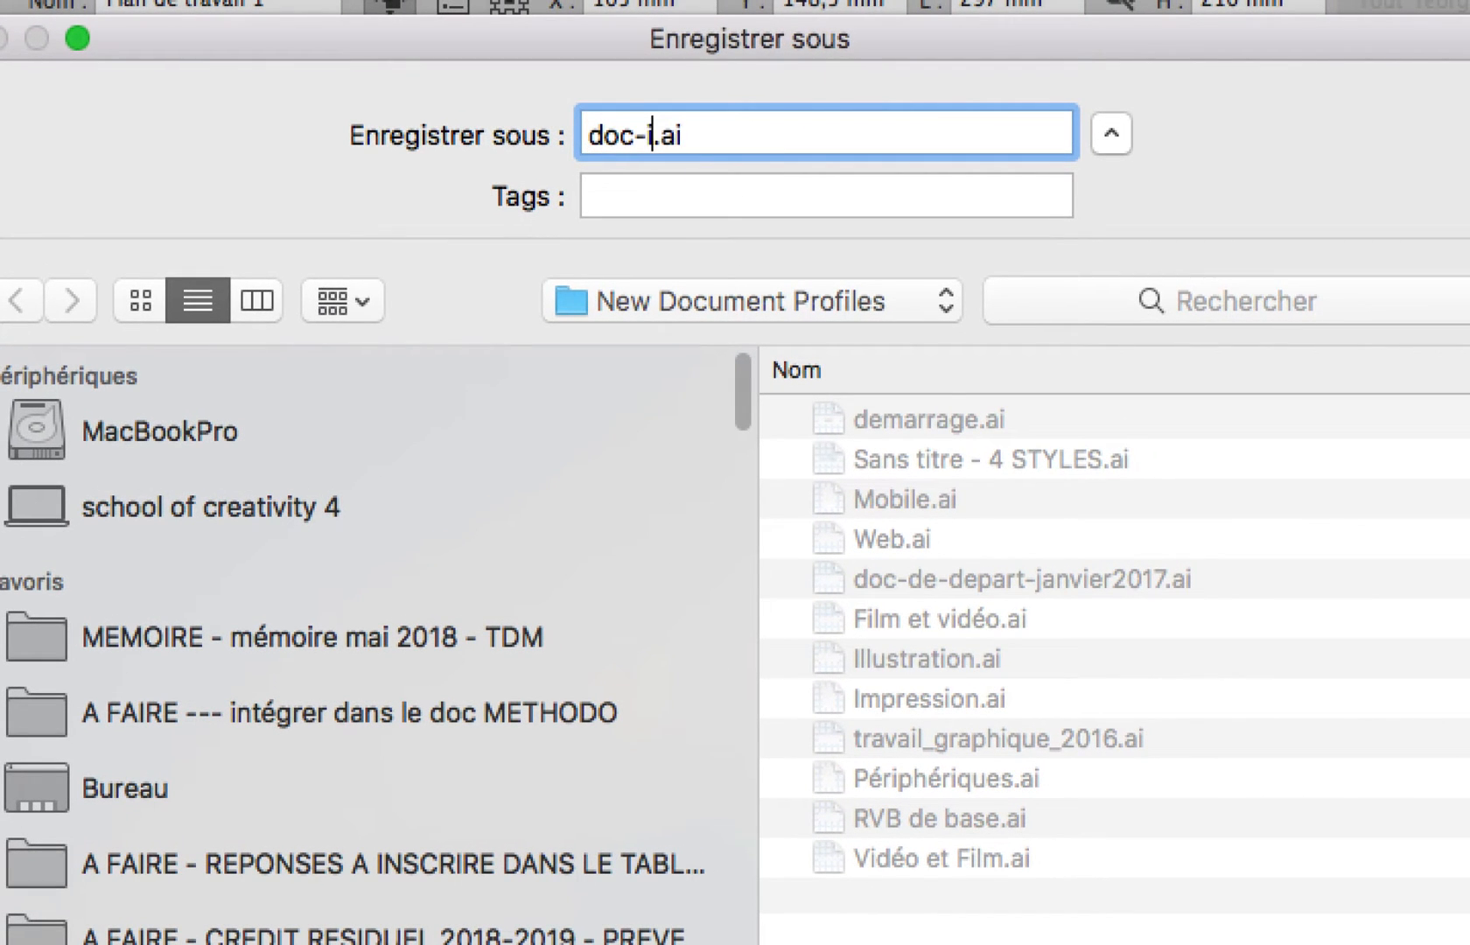
type("p-ma")
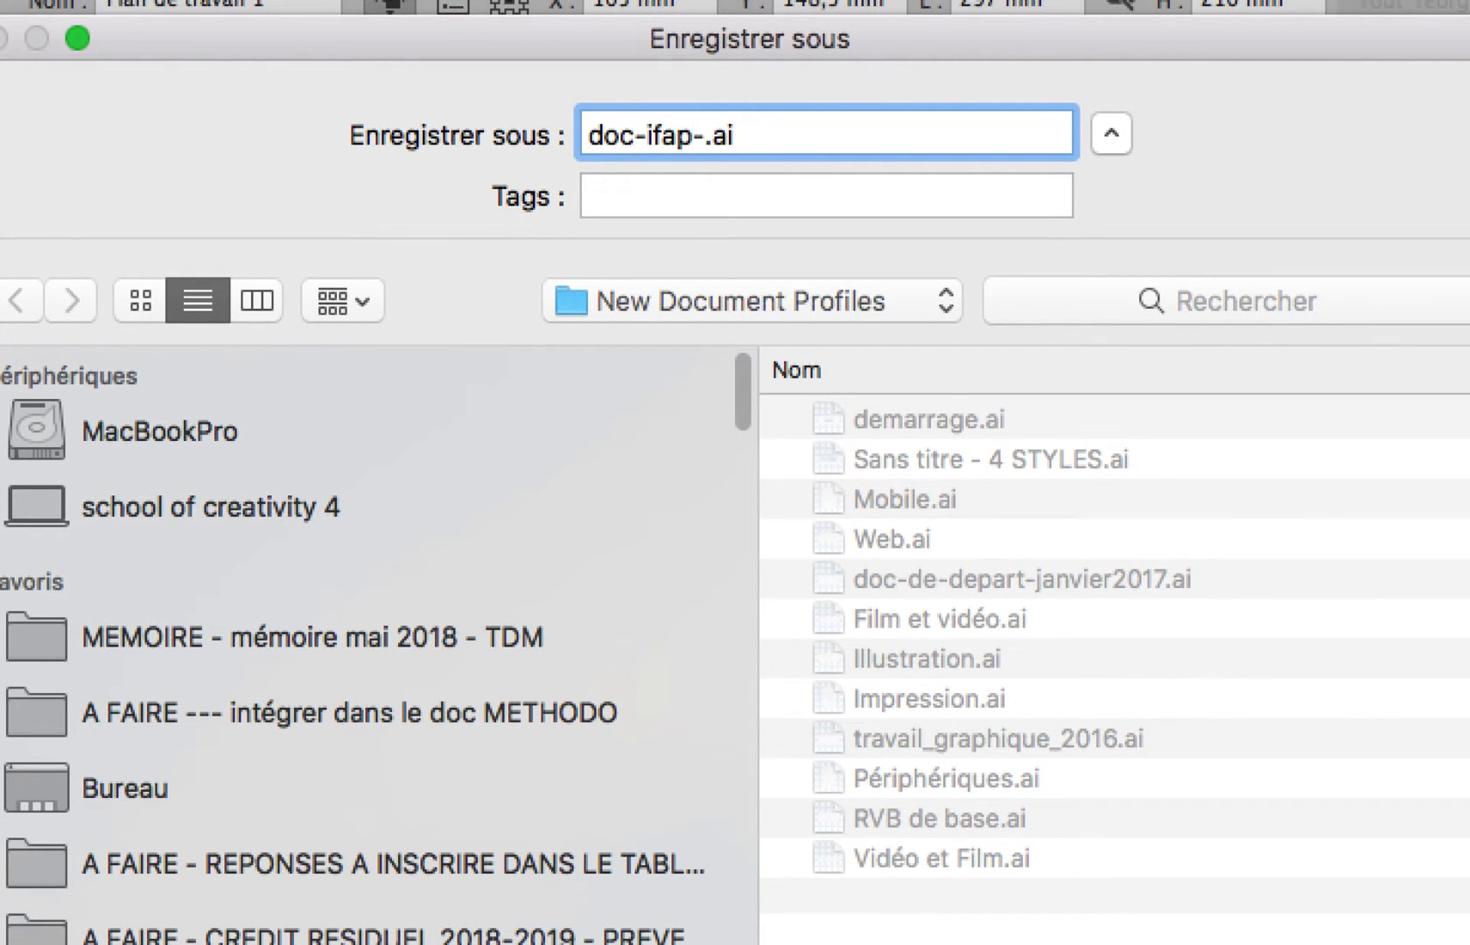
type("rs2019")
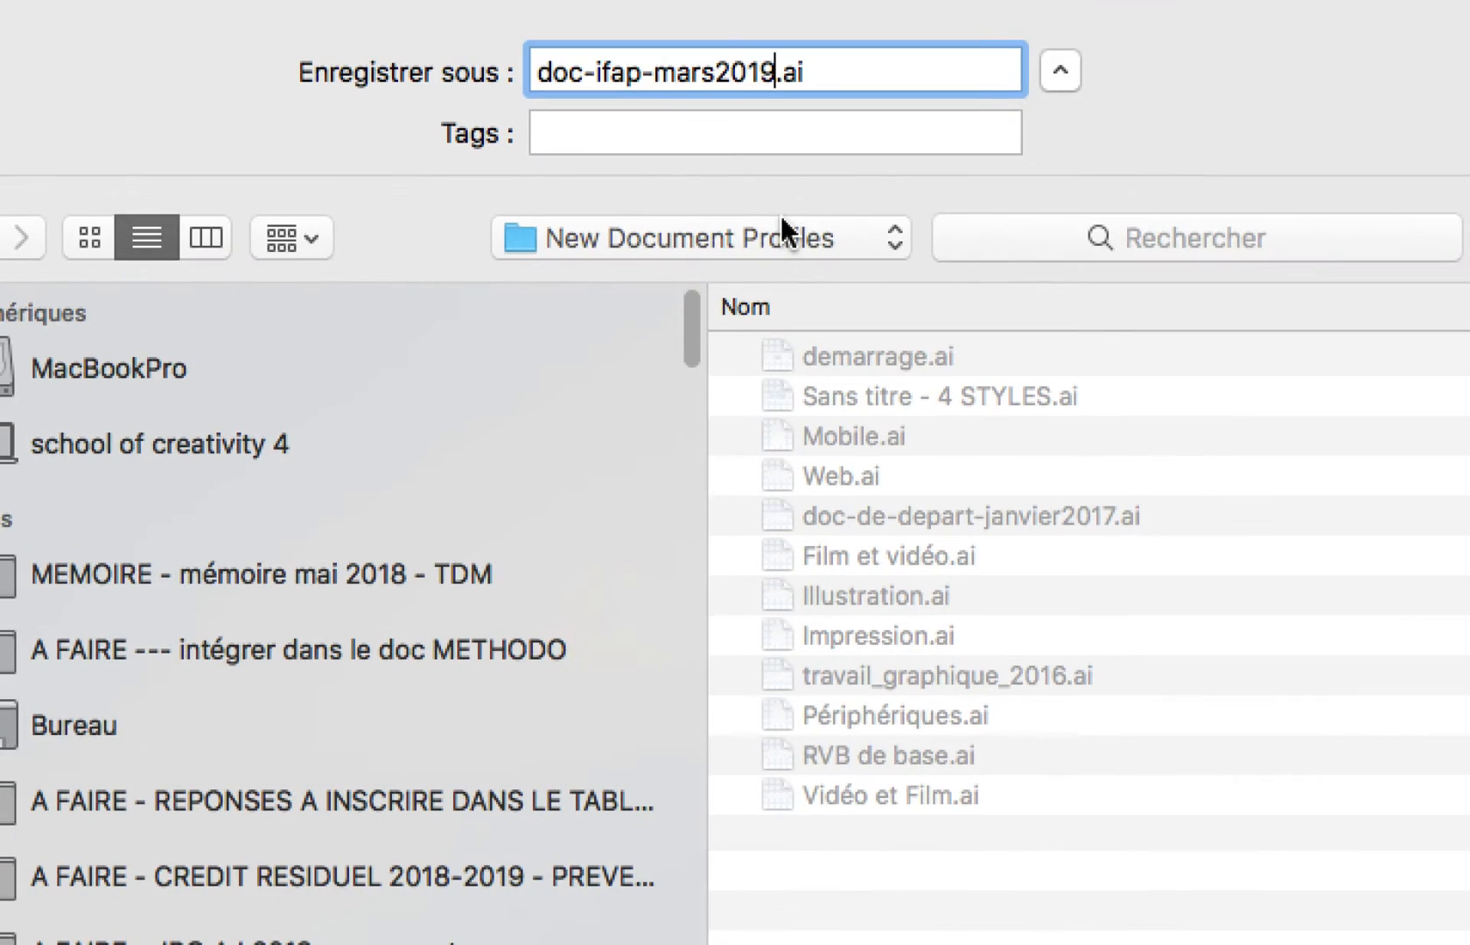
key("super+z")
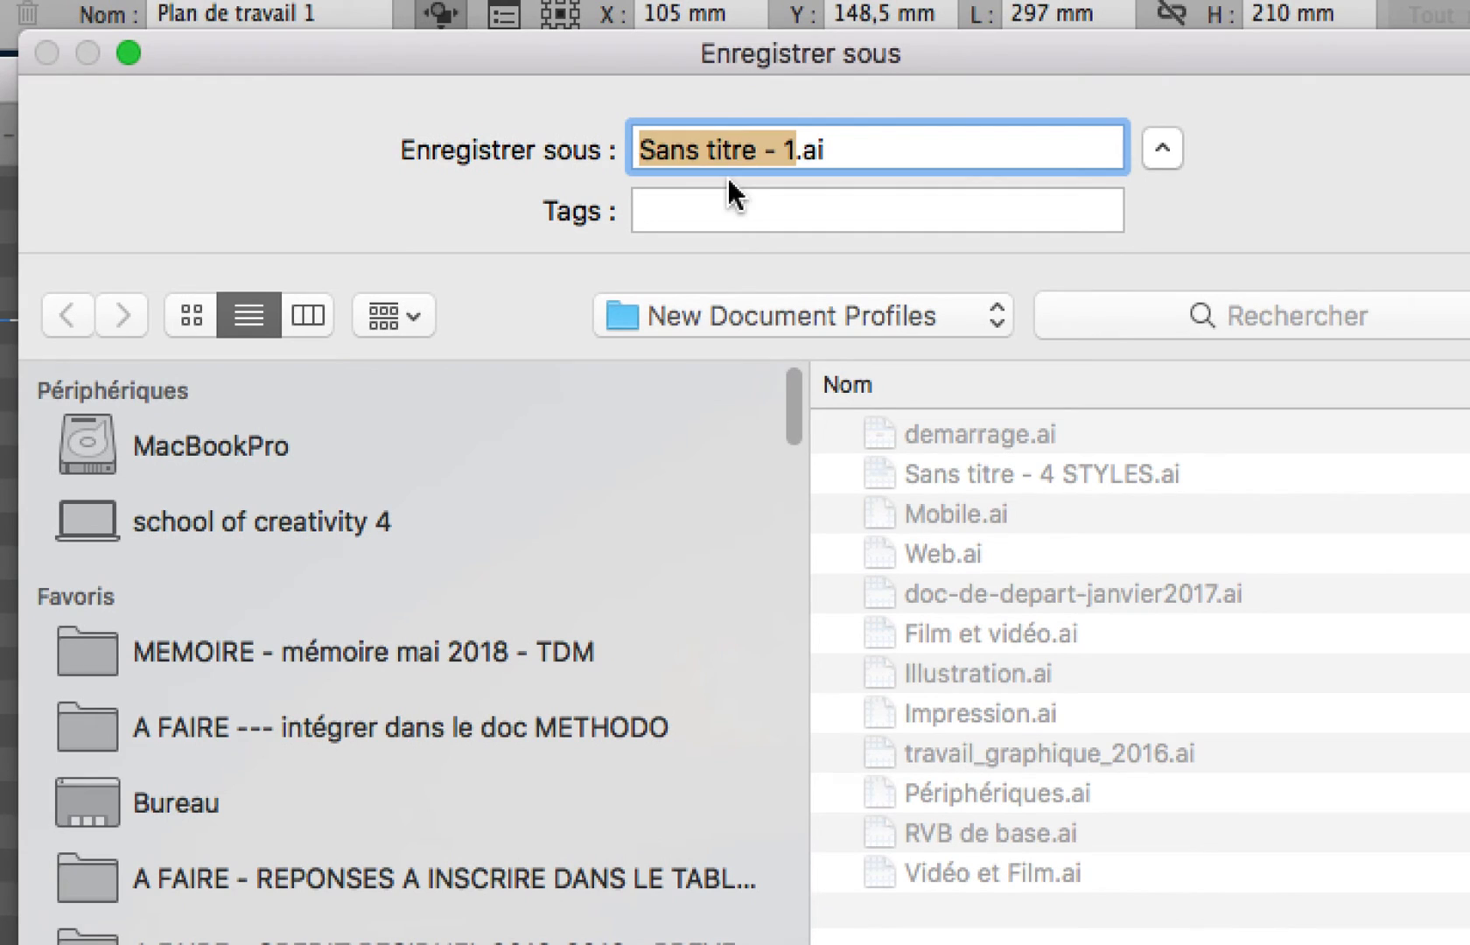
Save the document as doc-avec-motifs-heritage.ai in the New Document Profiles folder, accepting the default Illustrator CC options.
type("doc-avec-")
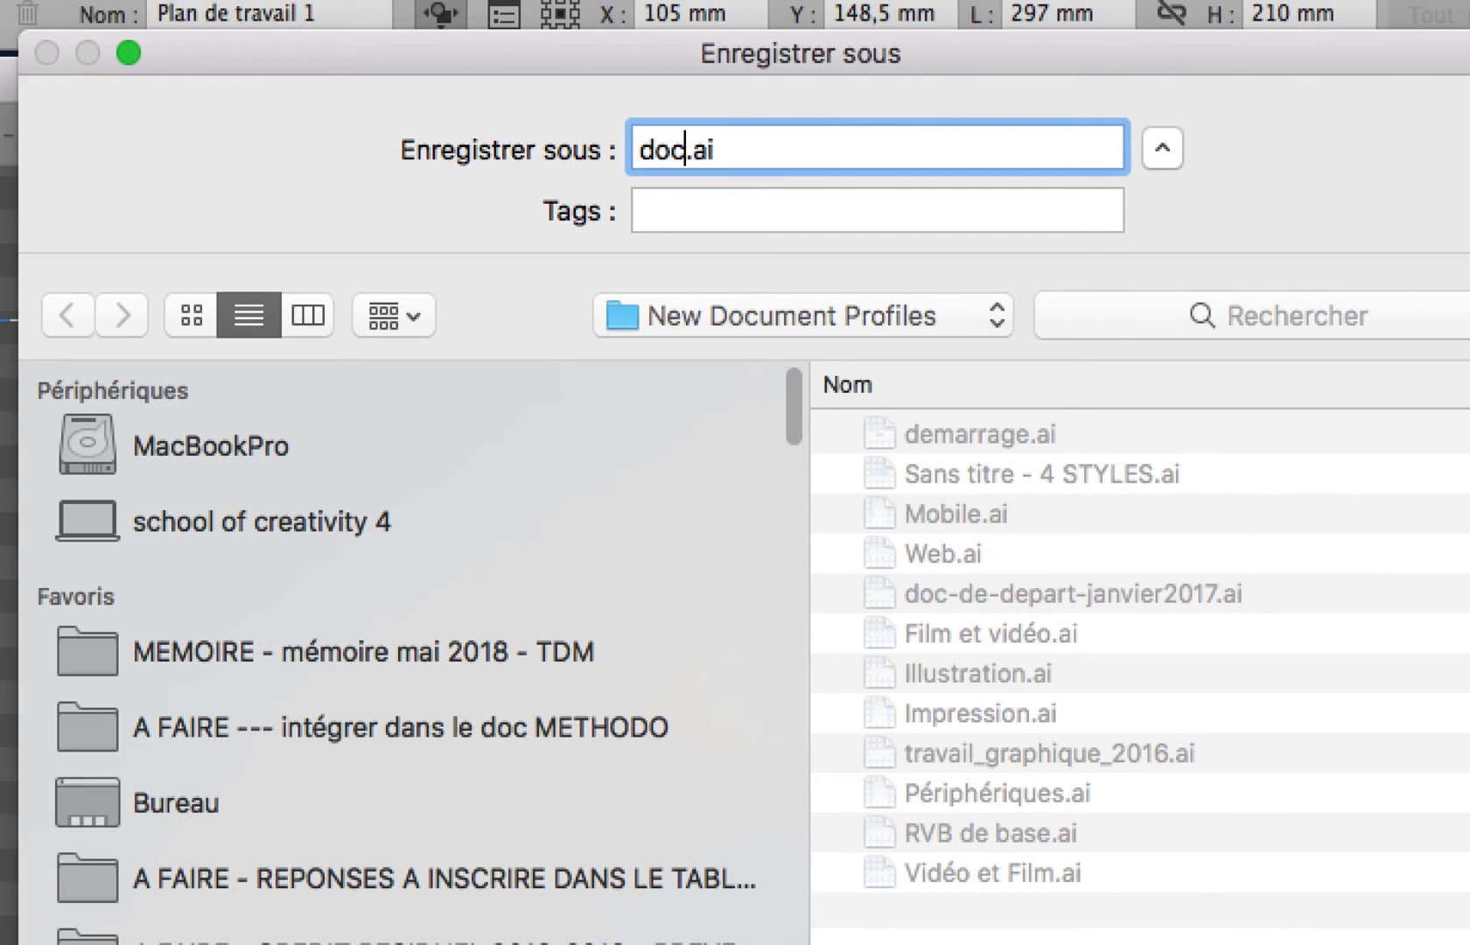
type("motifs-")
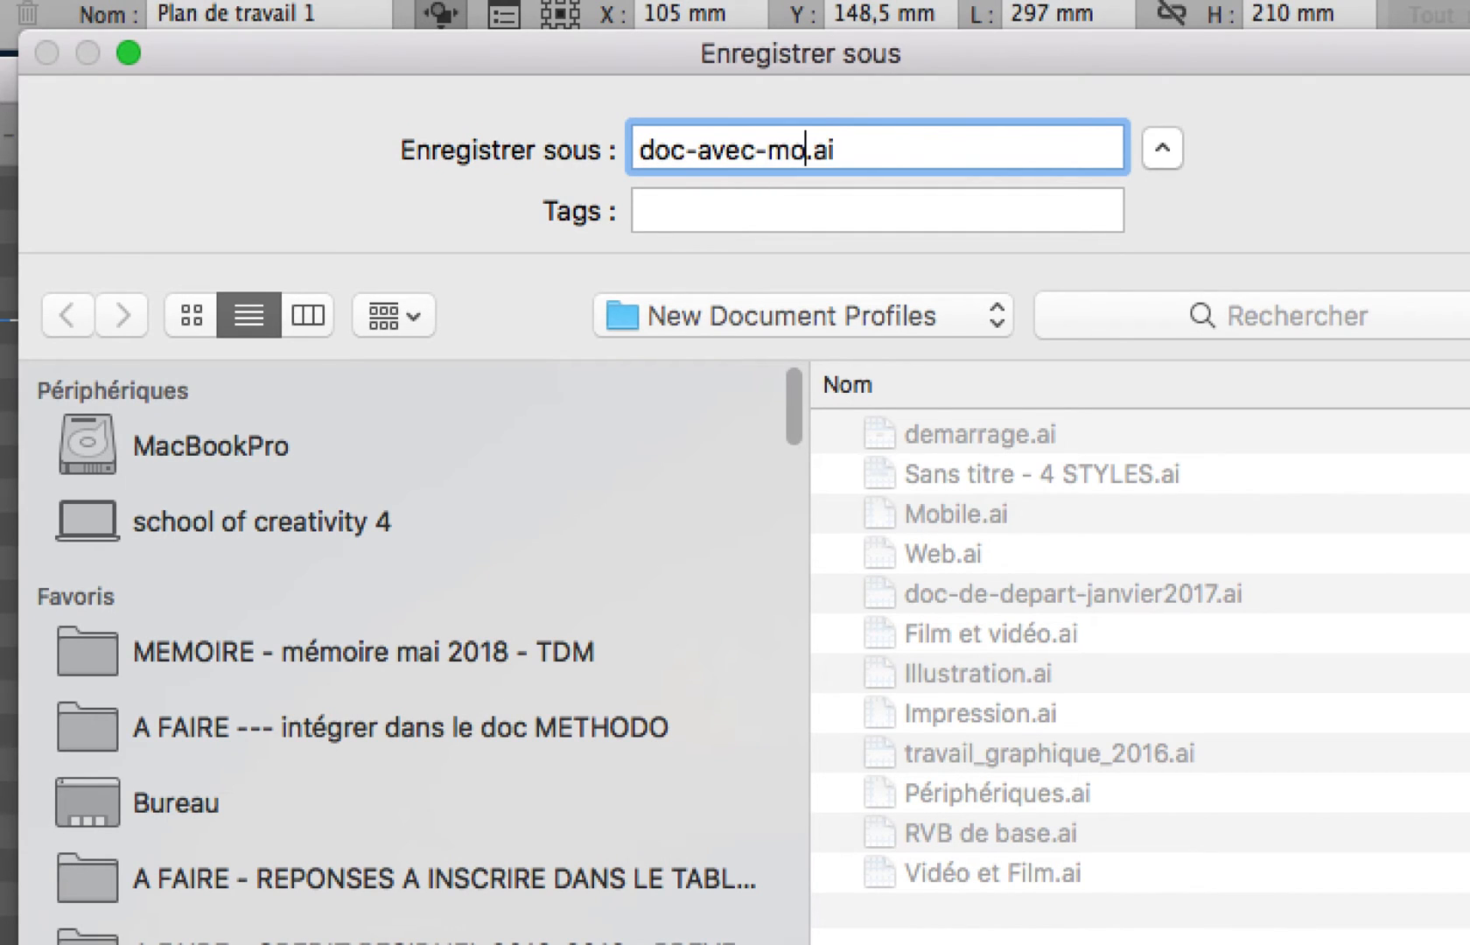
type("her")
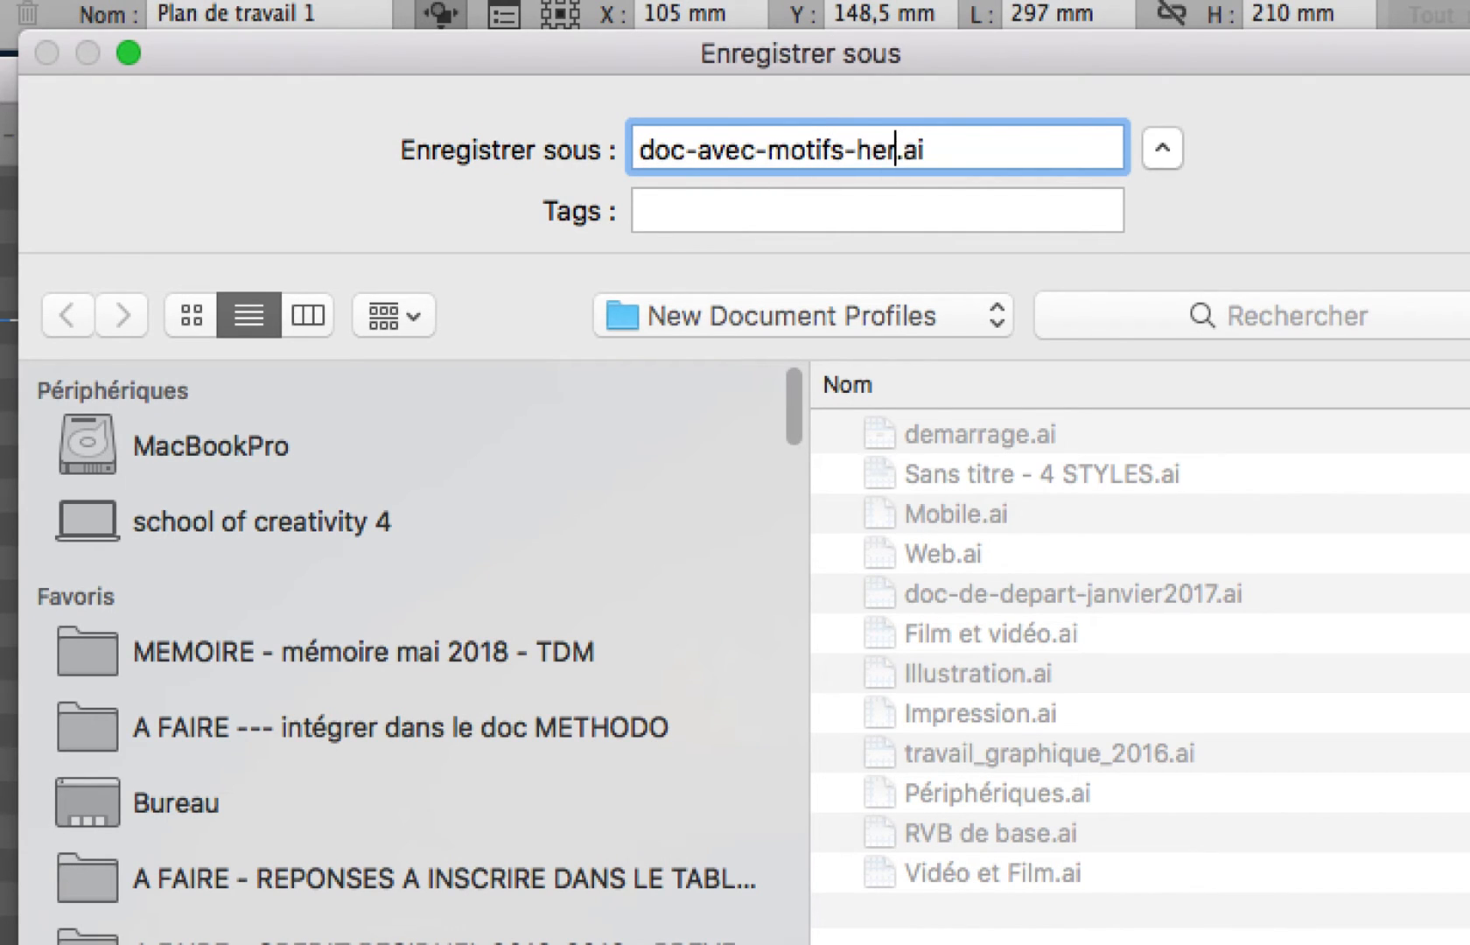
type("itage")
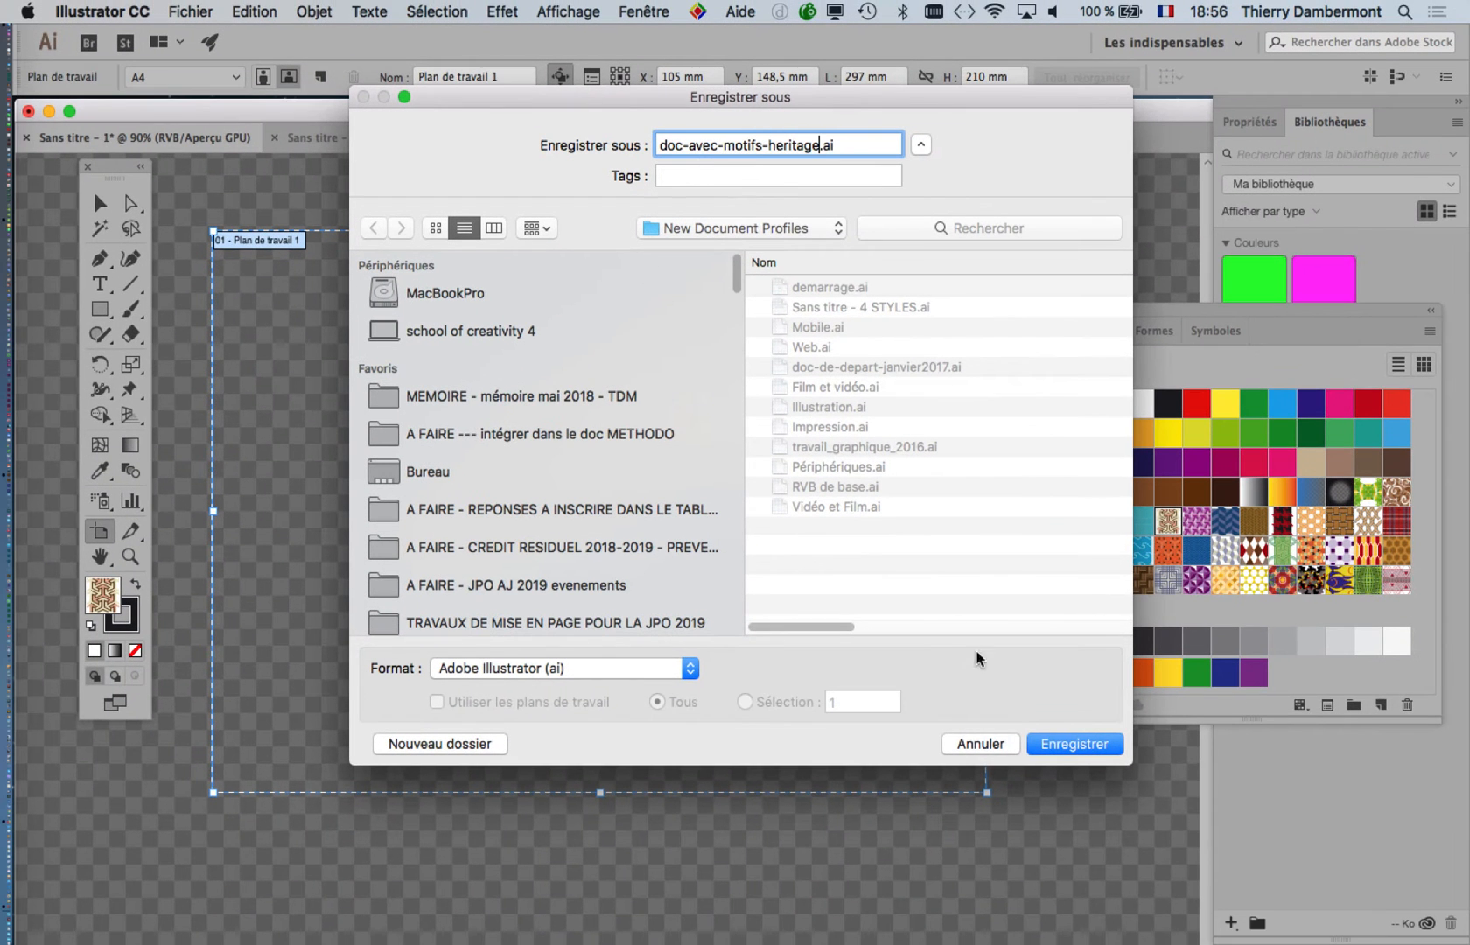
left_click(1076, 750)
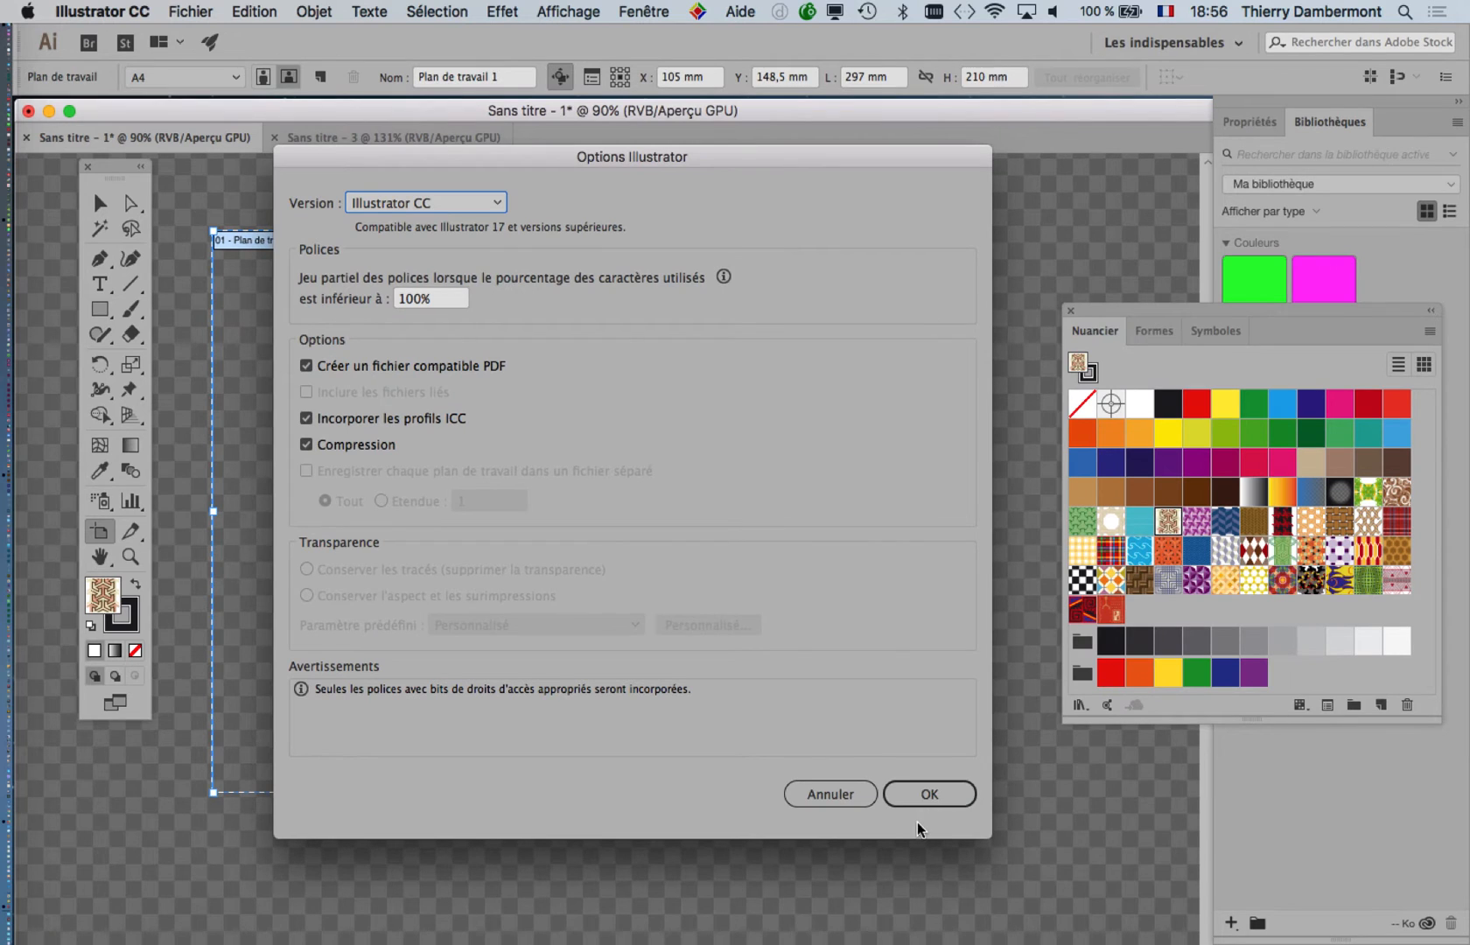
left_click(930, 804)
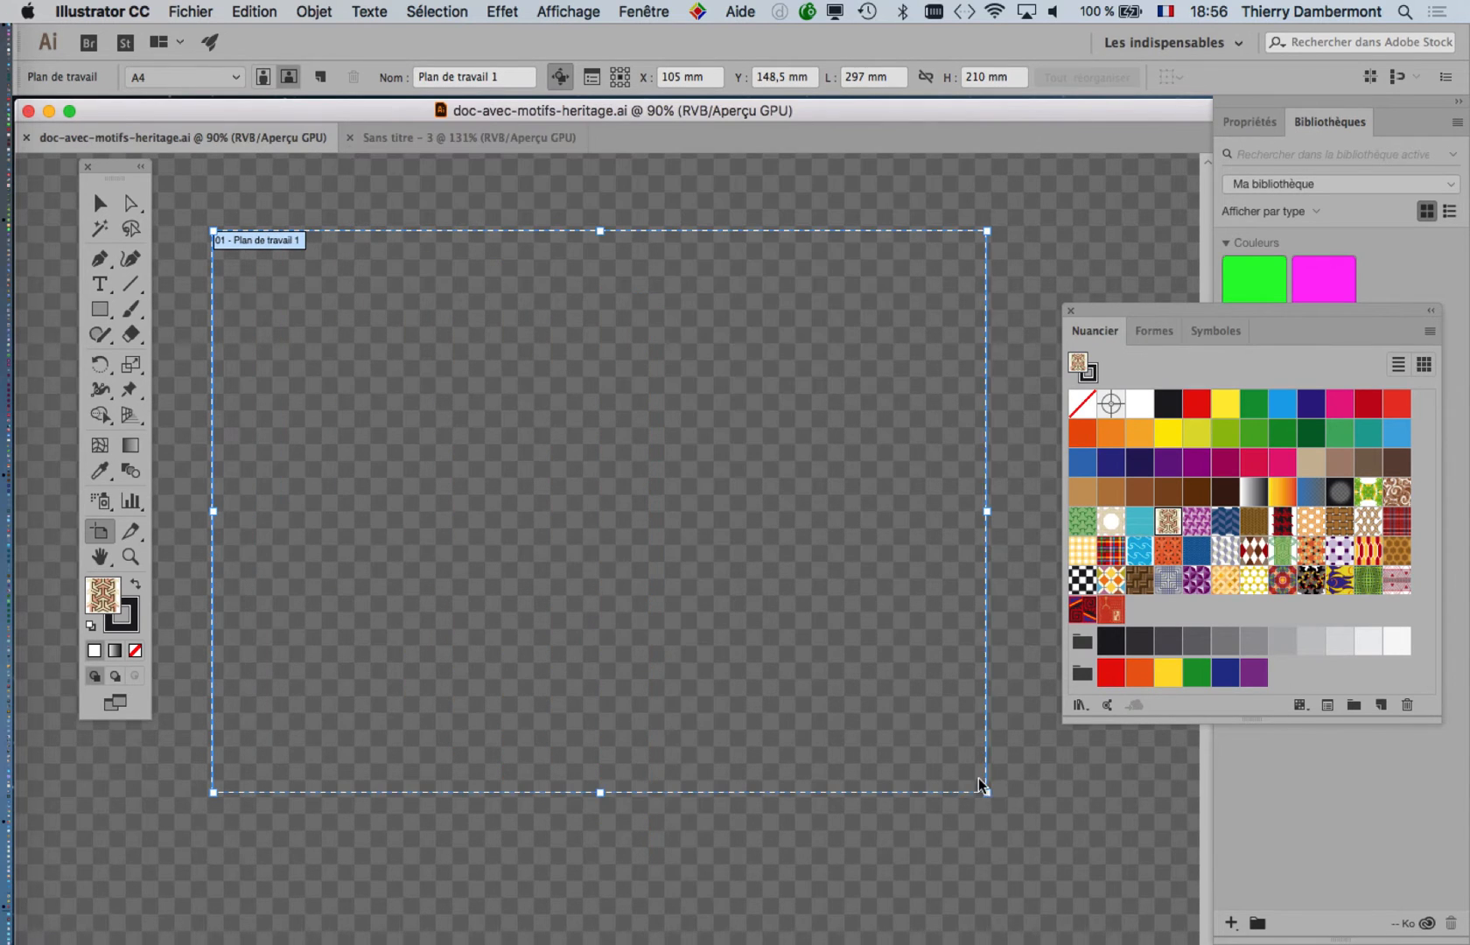
Close the open documents and create a new document from the doc-avec-motifs-heritage profile.
left_click(27, 137)
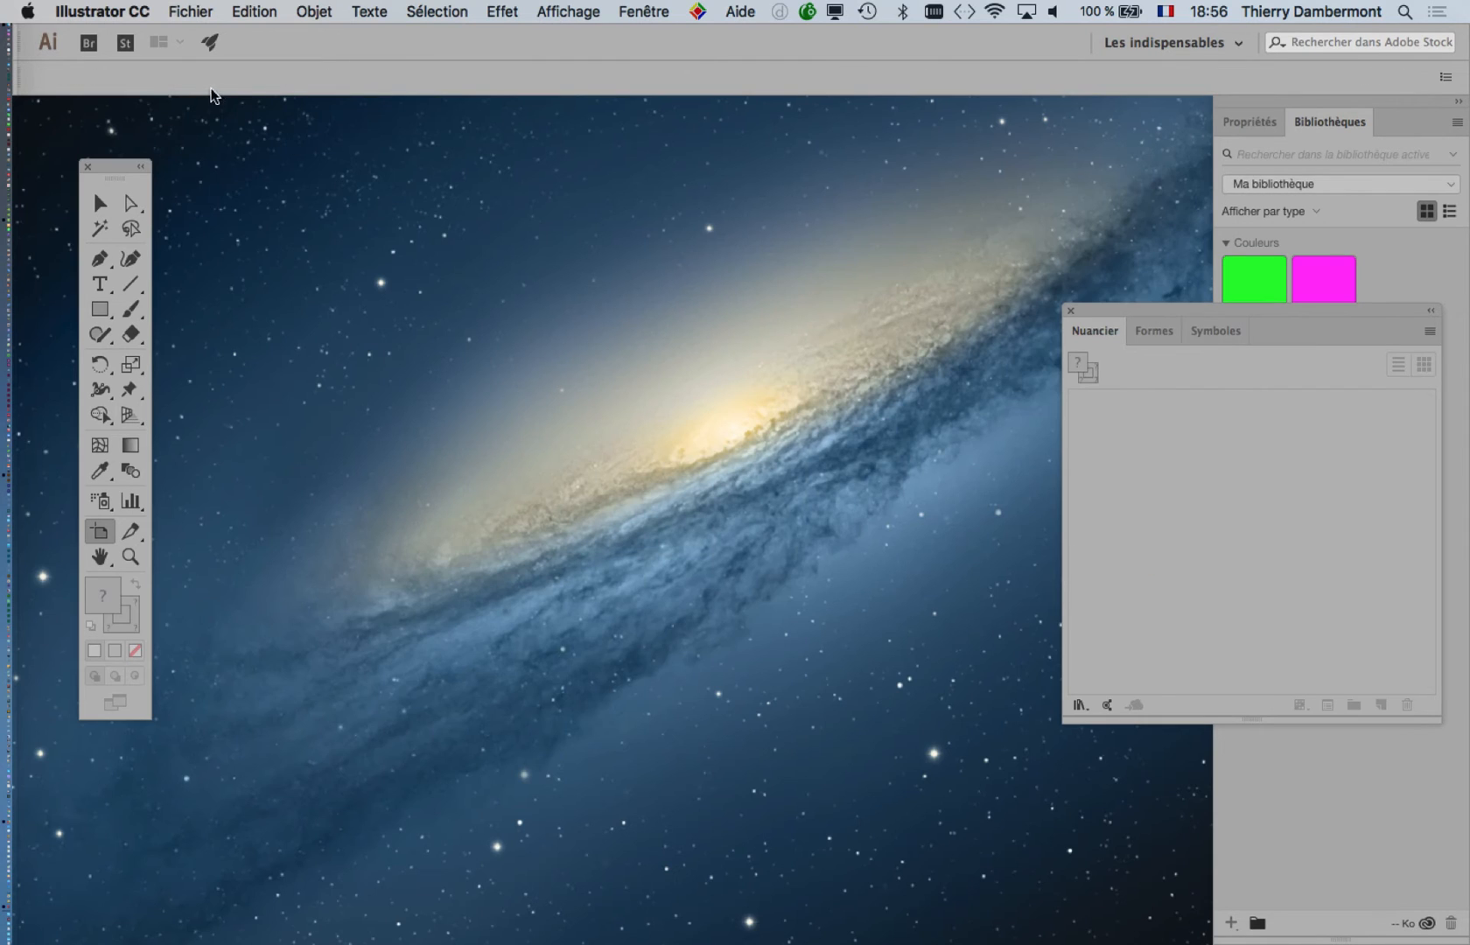
left_click(186, 9)
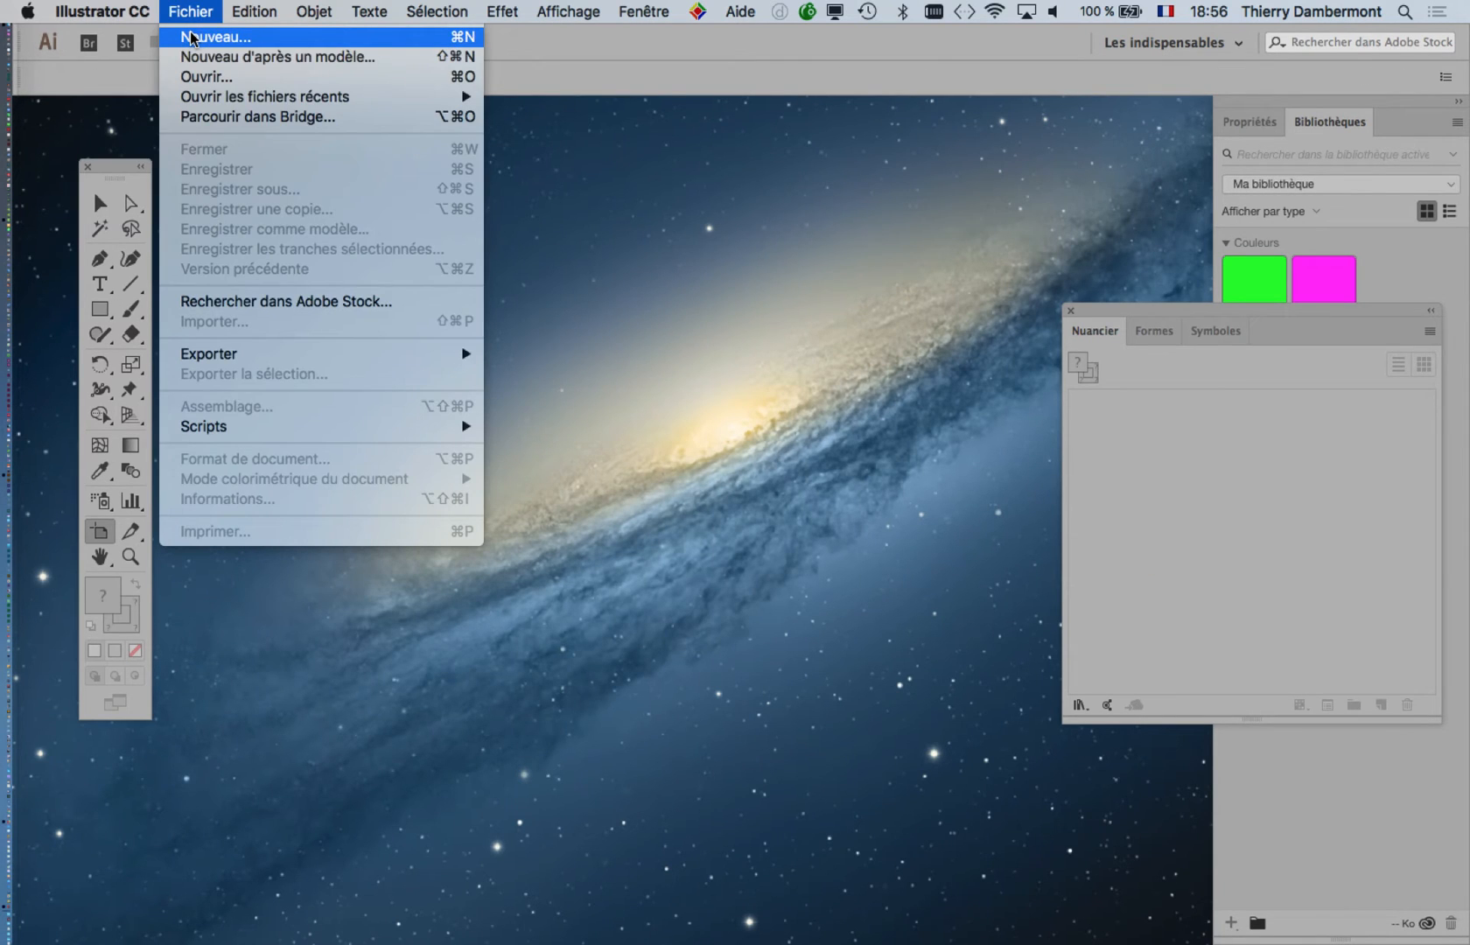
left_click(190, 37)
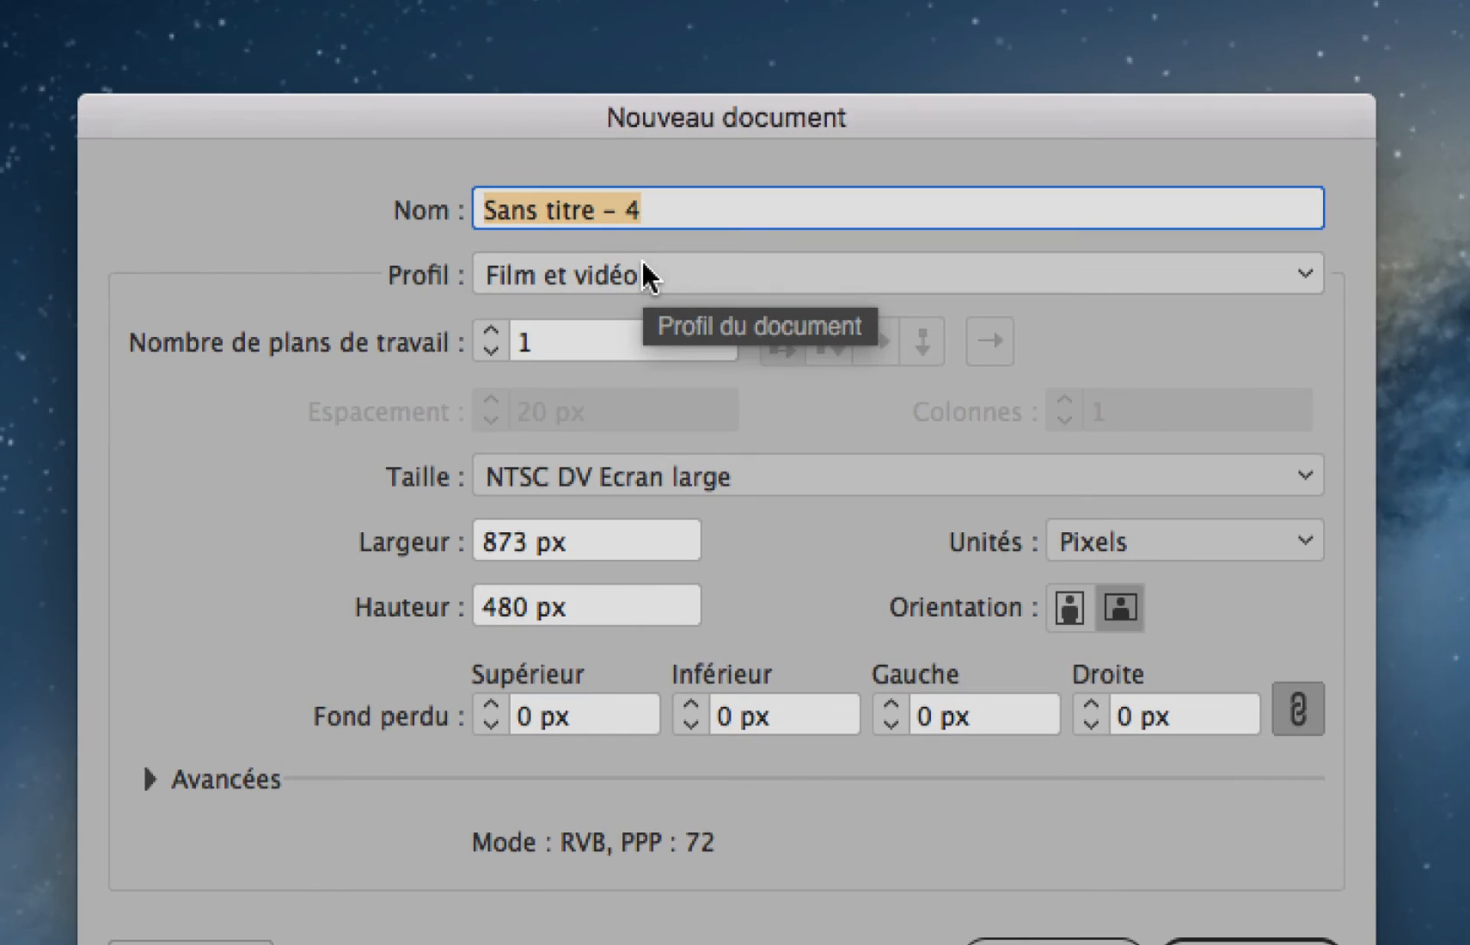
left_click(641, 262)
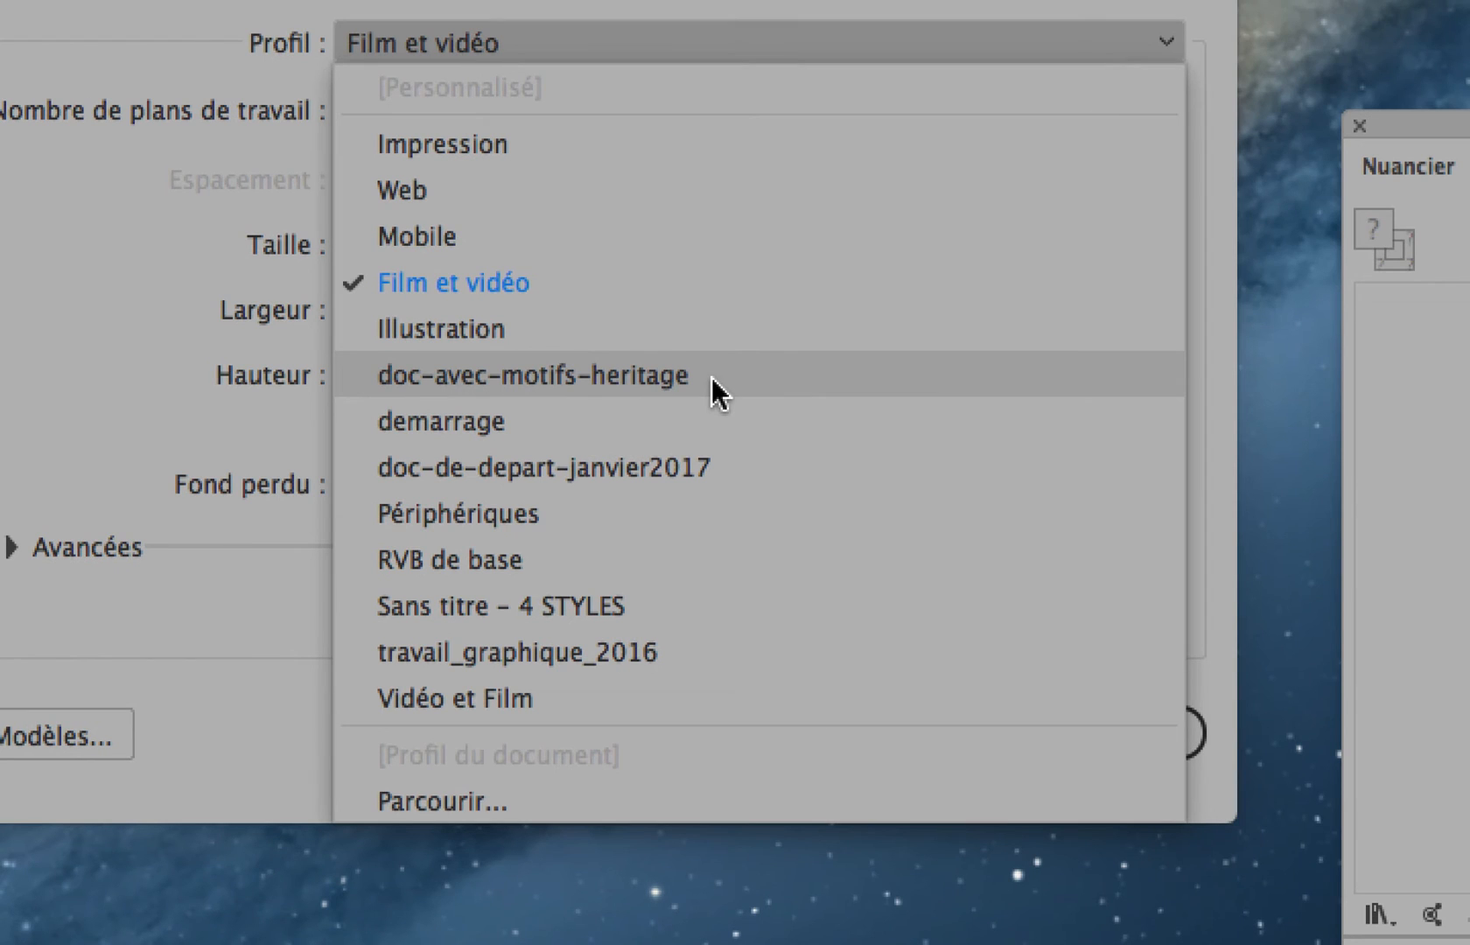
left_click(710, 377)
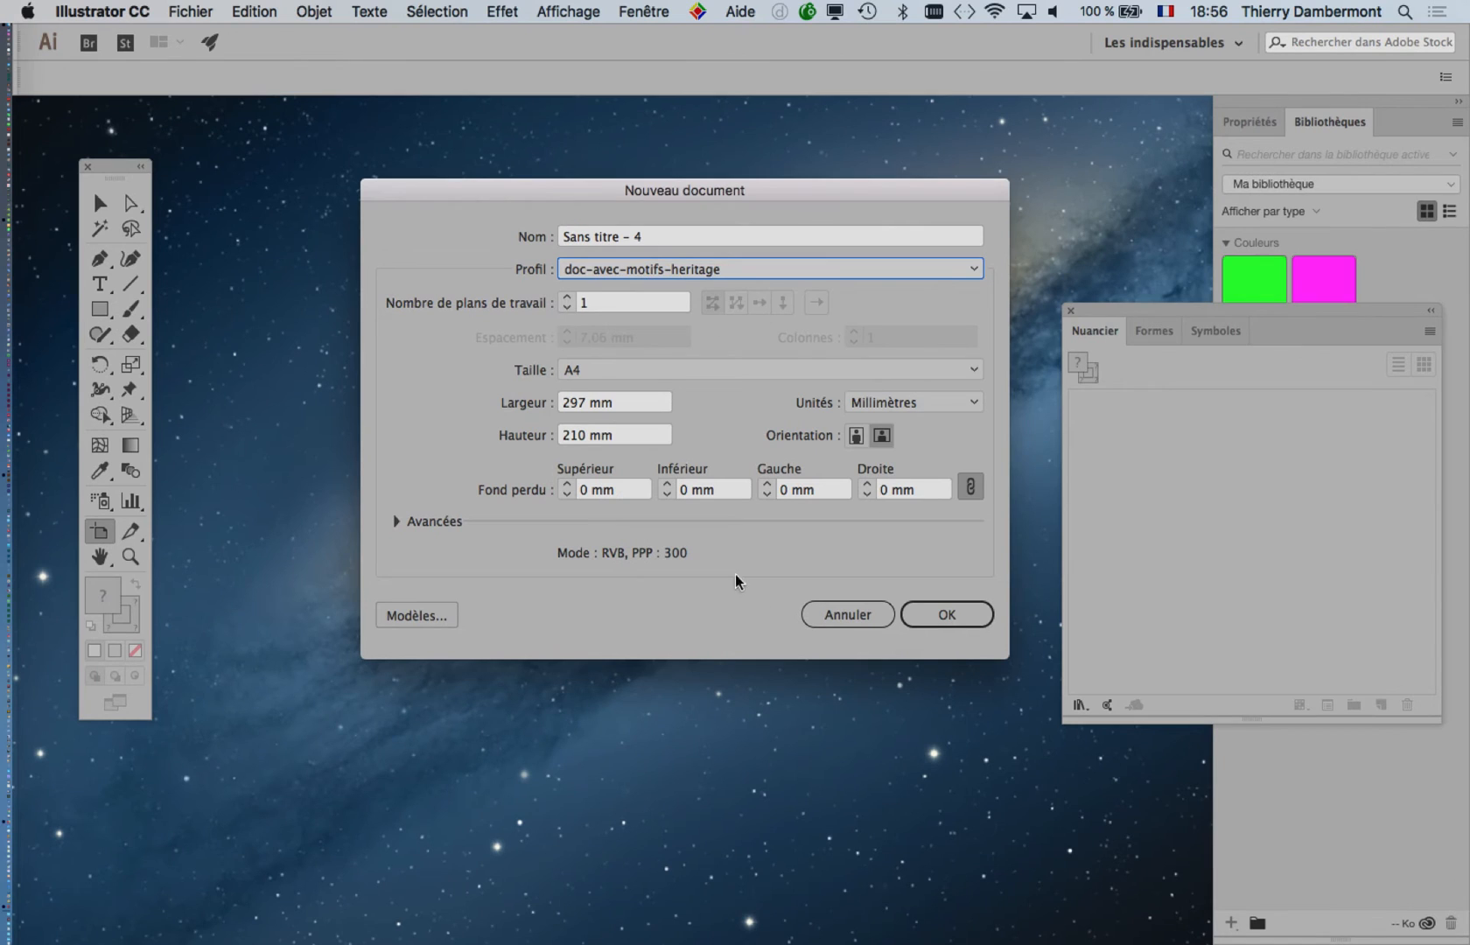
left_click(947, 614)
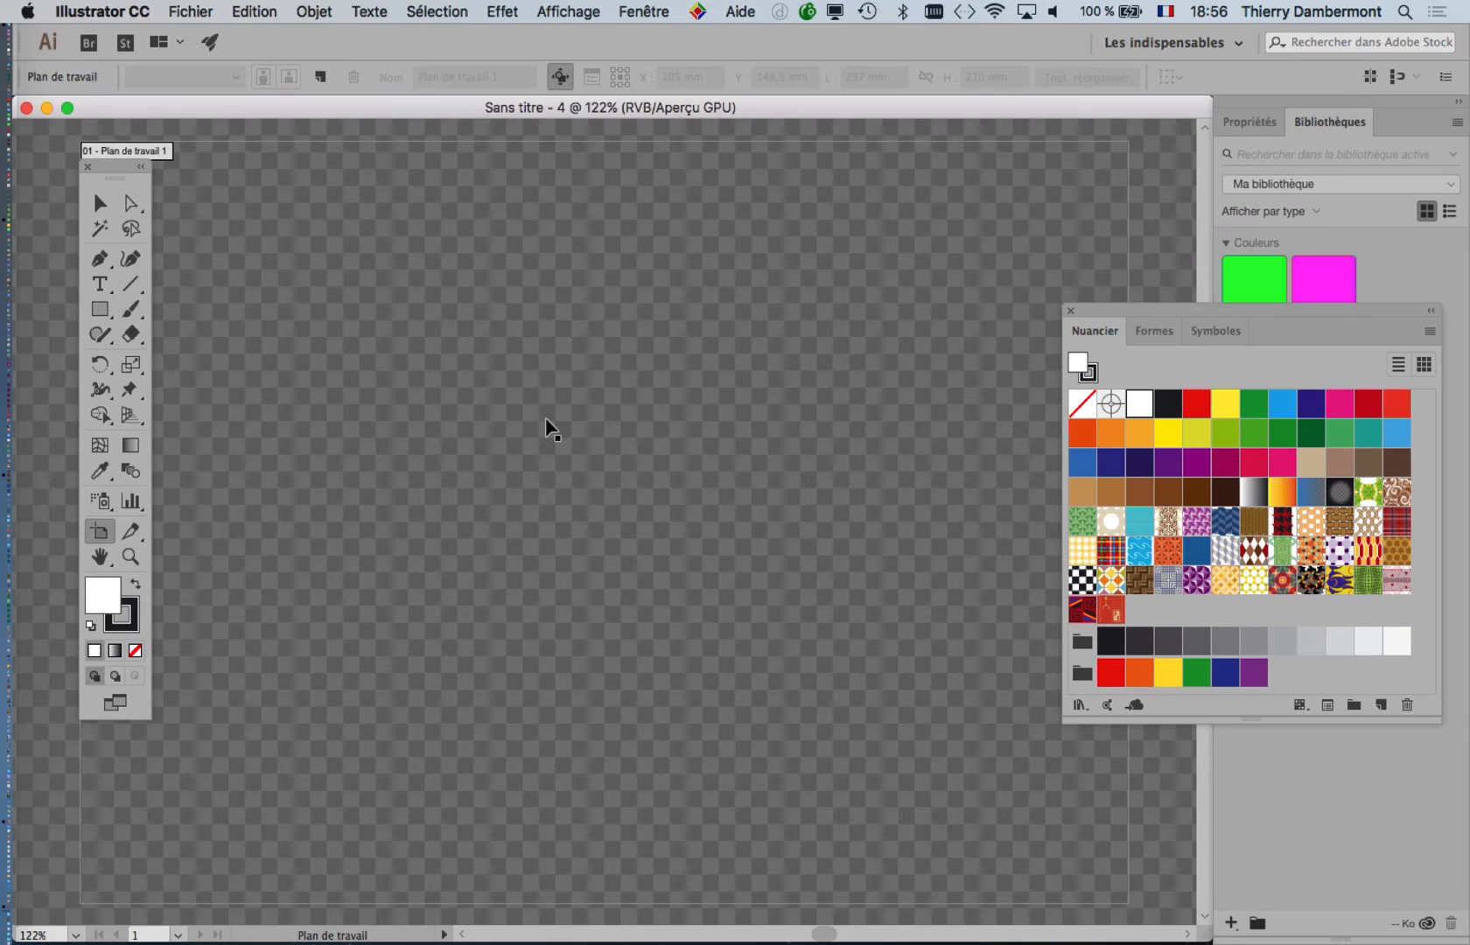
Create a second new document from a different profile with the 960 x 560 size, and display its transparency grid.
left_click(190, 11)
left_click(721, 328)
key("super+n")
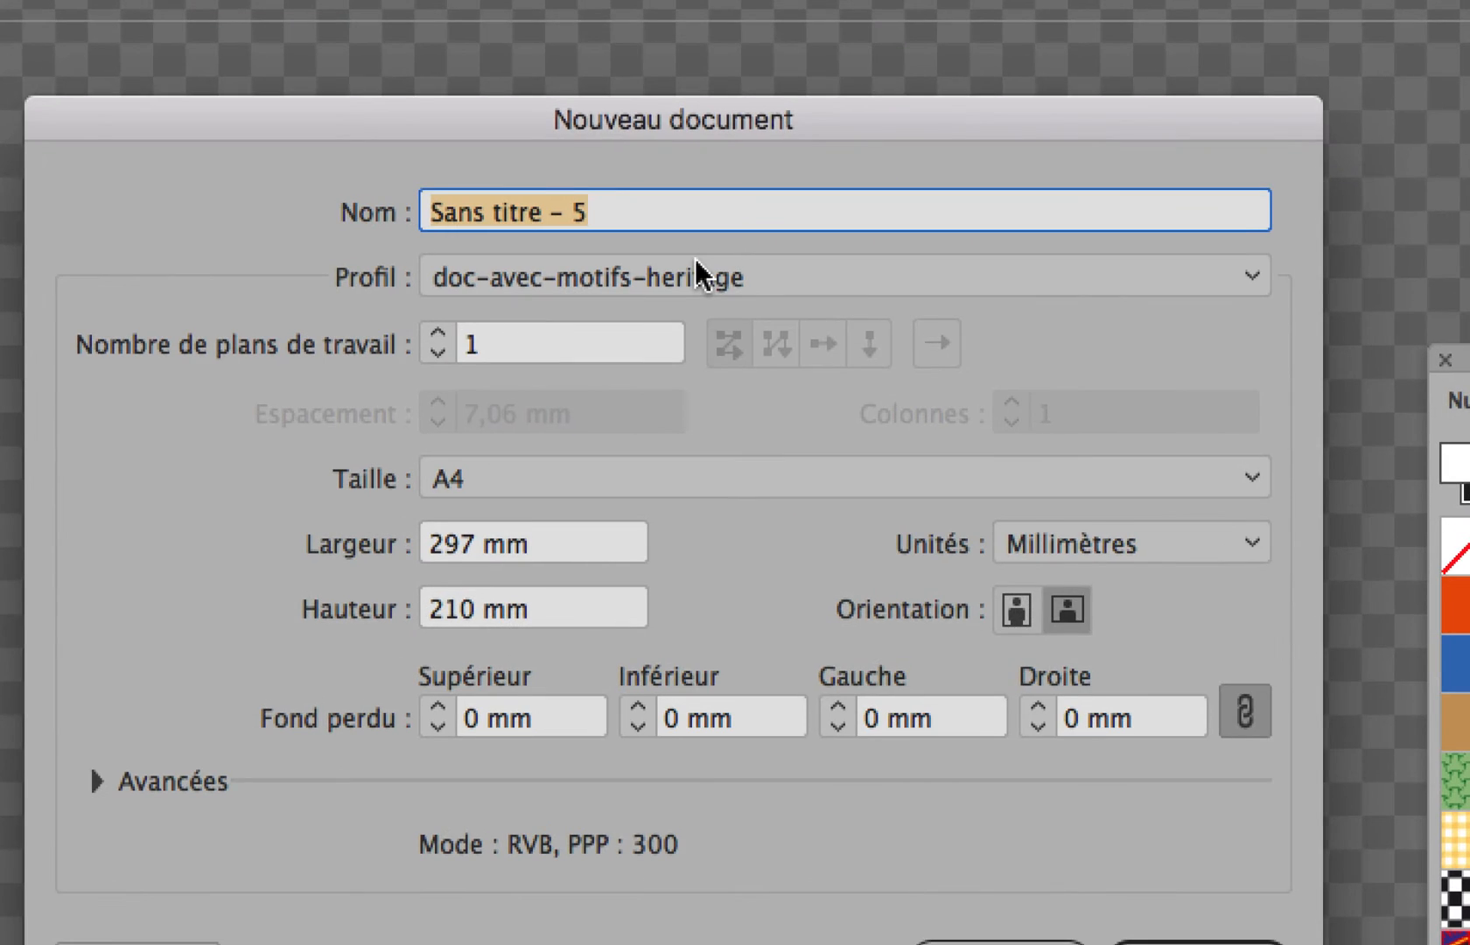
left_click(696, 261)
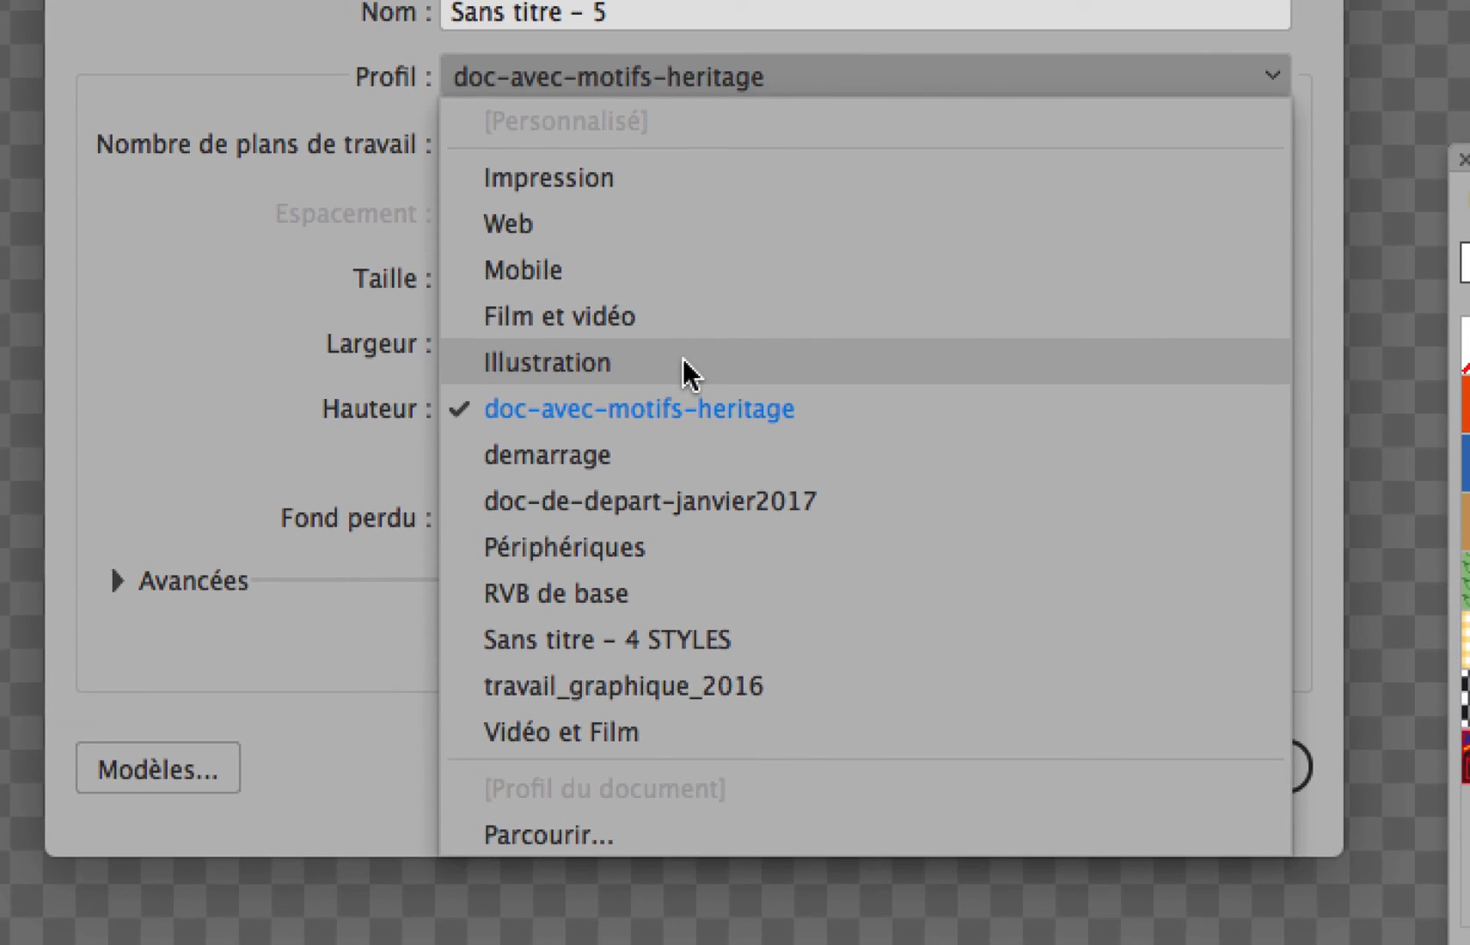
left_click(678, 404)
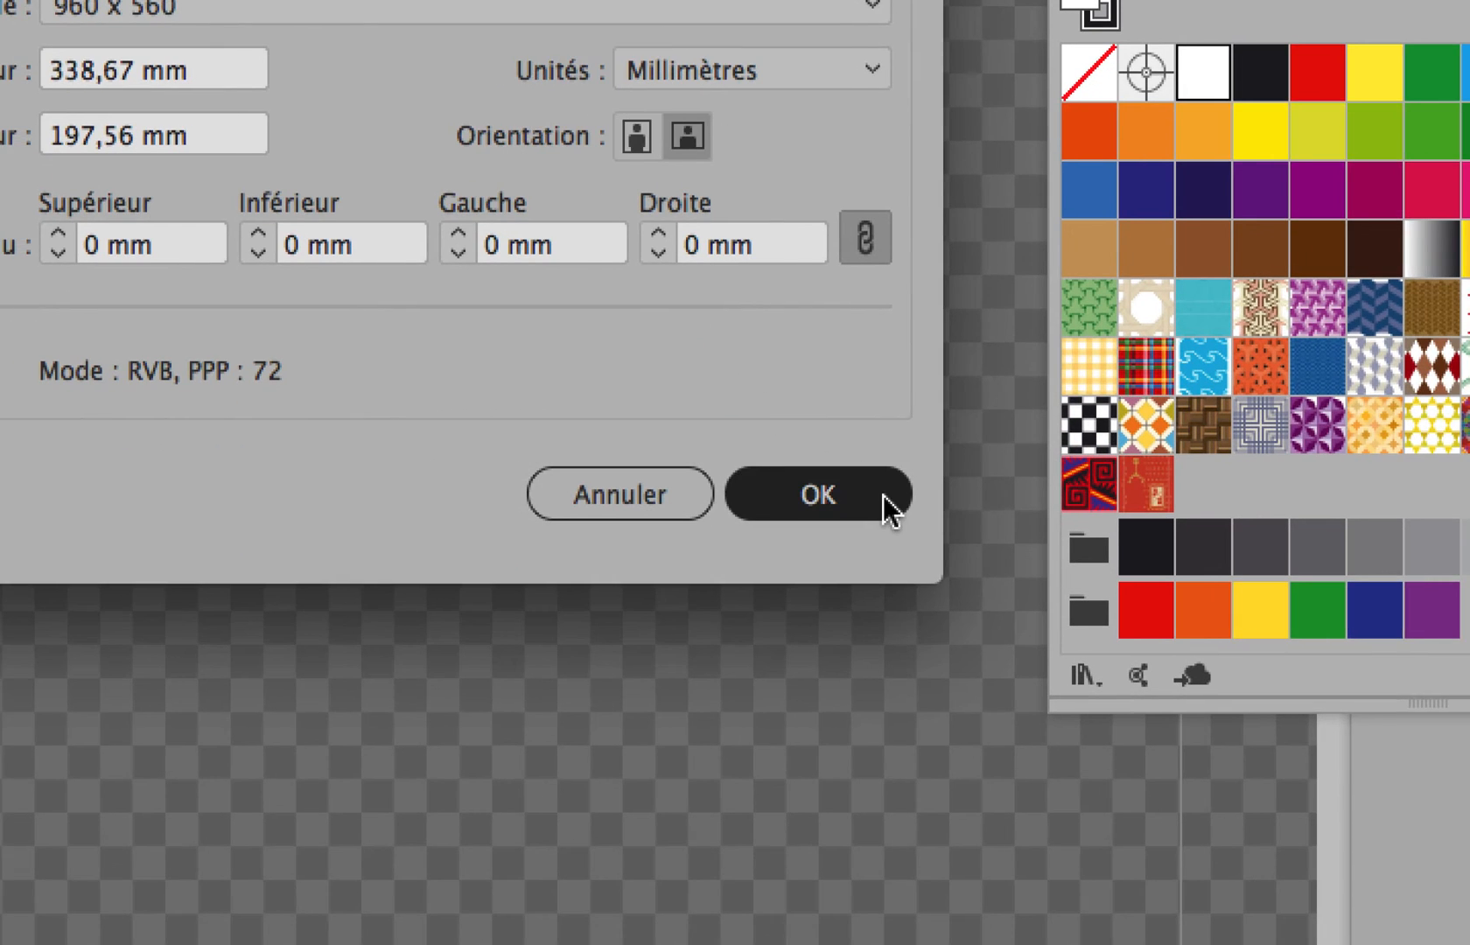
left_click(883, 496)
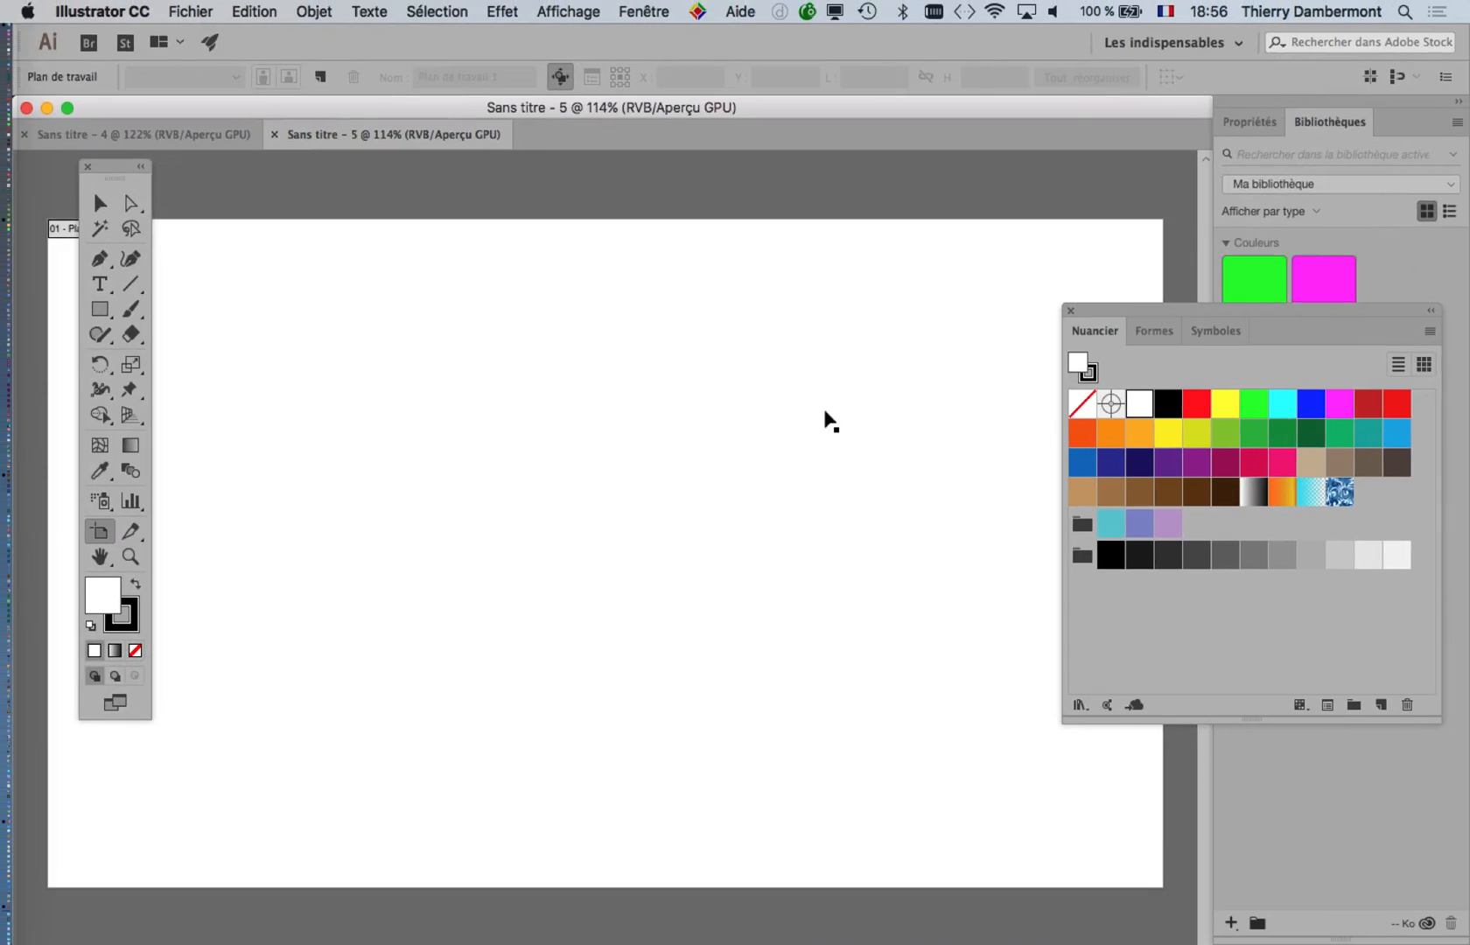
left_click(560, 9)
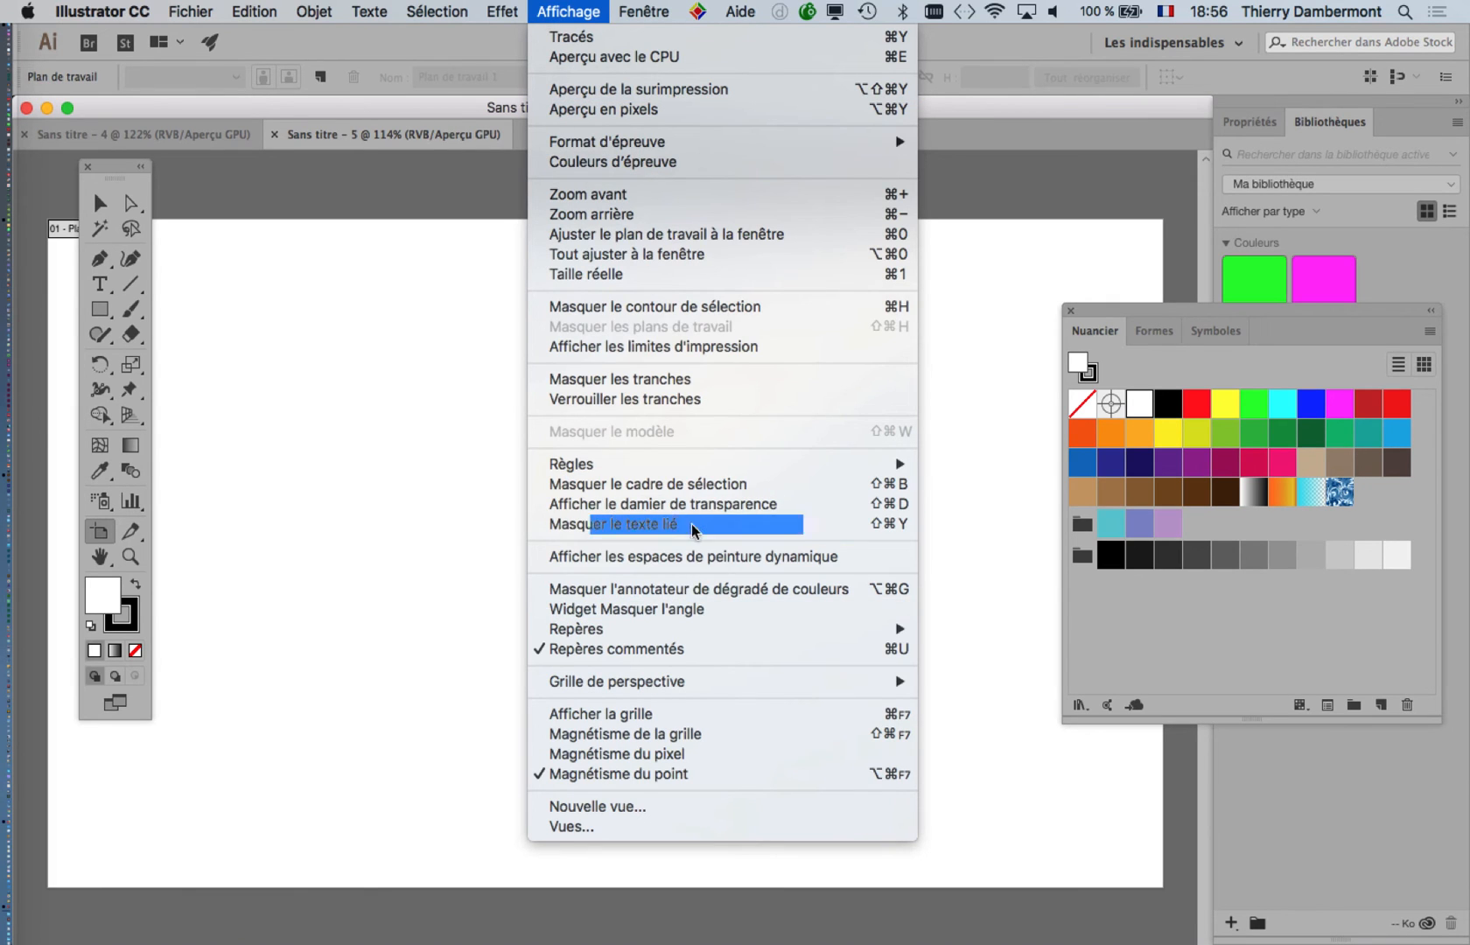
left_click(689, 504)
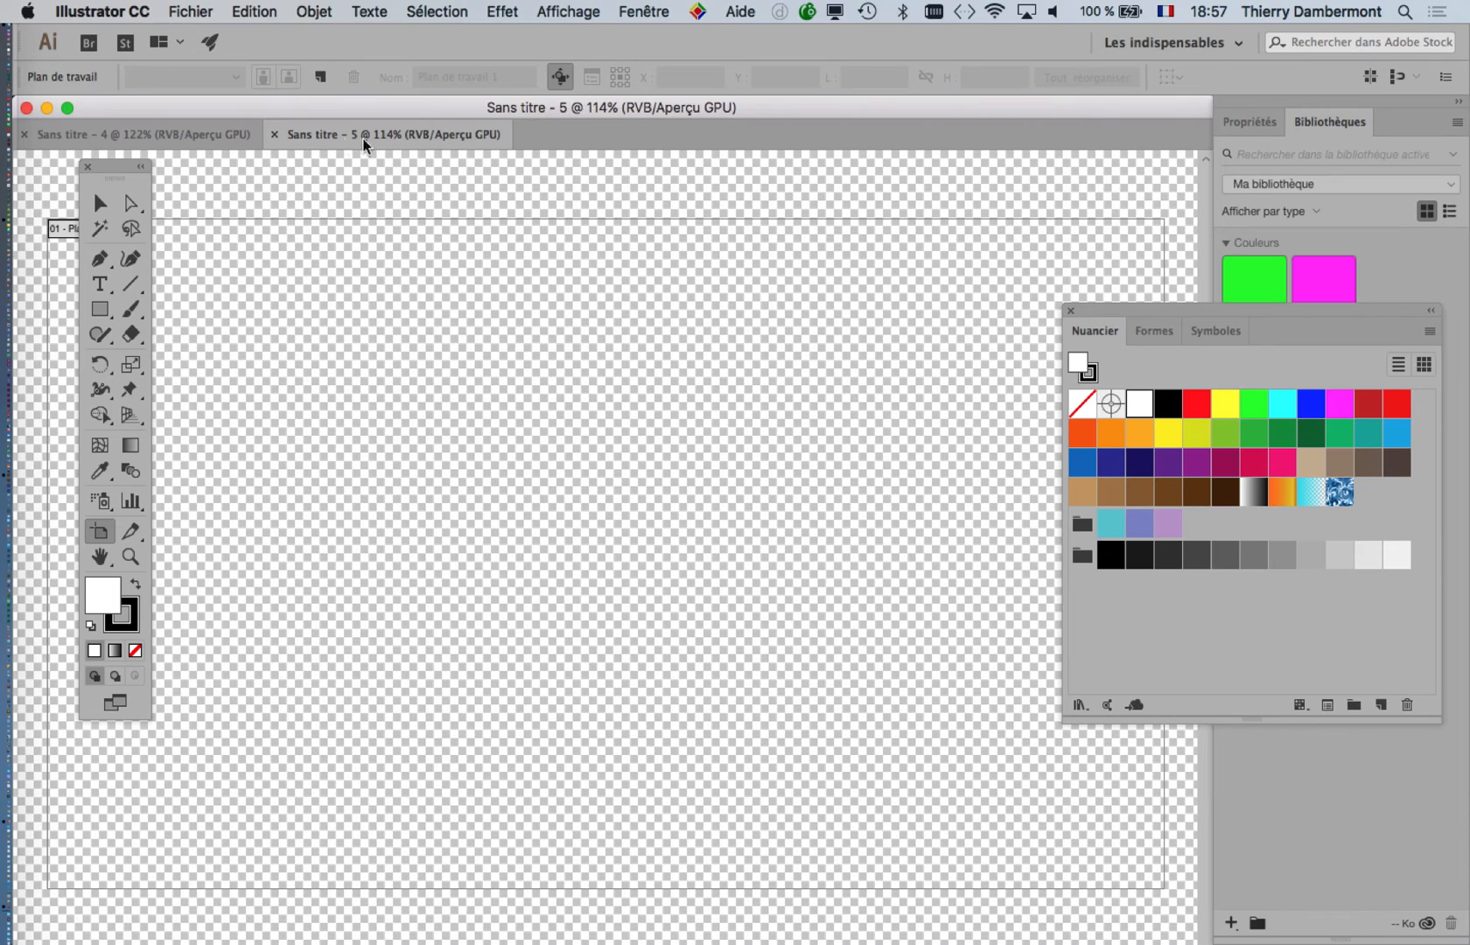
Close the Sans titre - 5 and Sans titre - 4 documents.
left_click(275, 134)
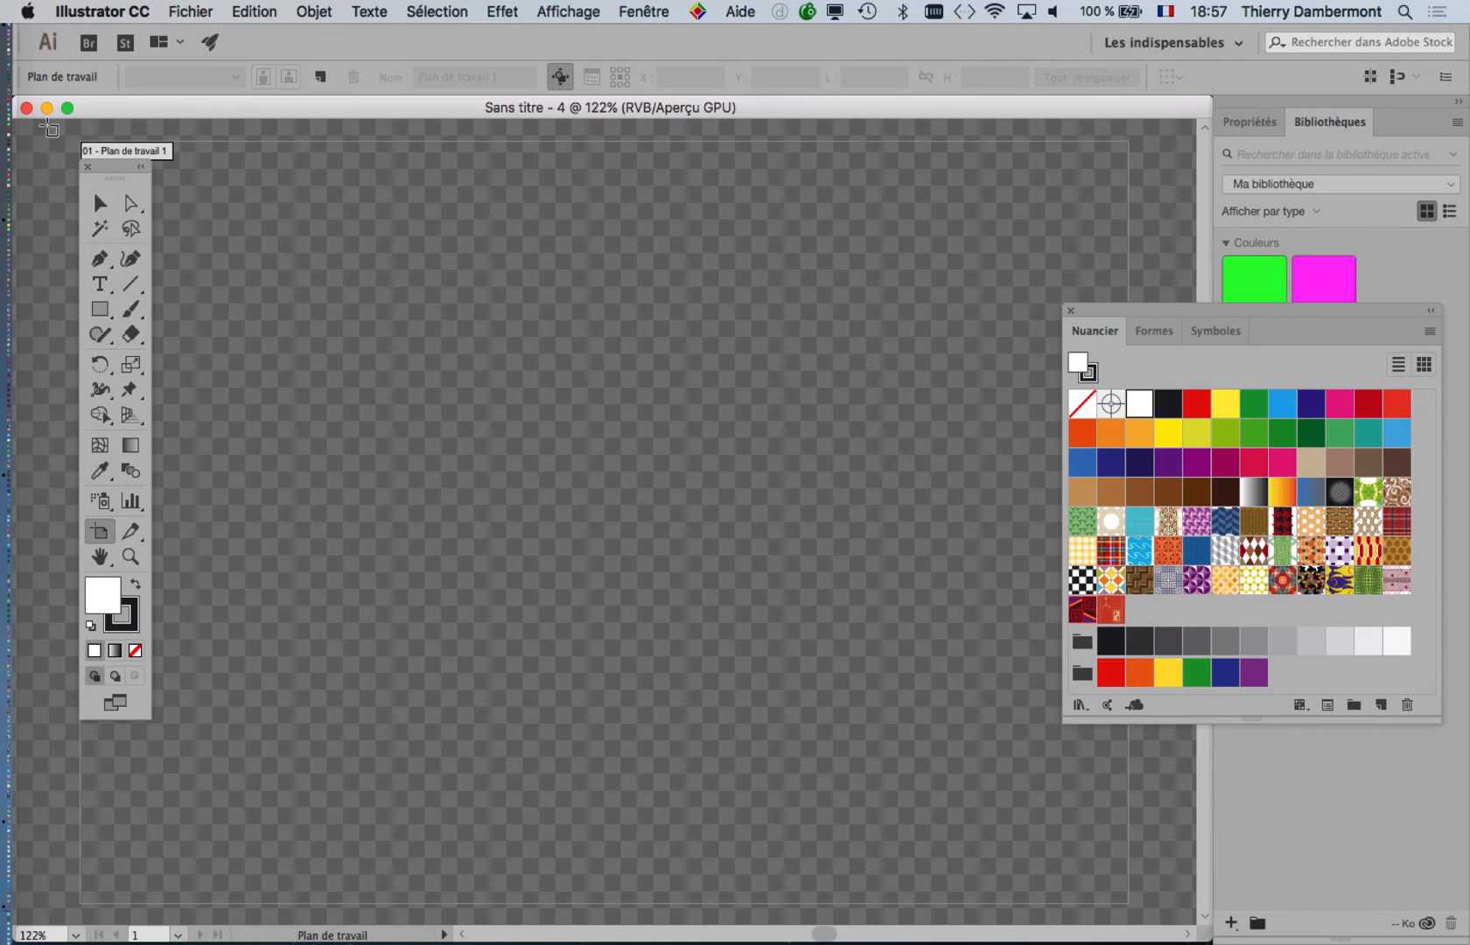
left_click(26, 108)
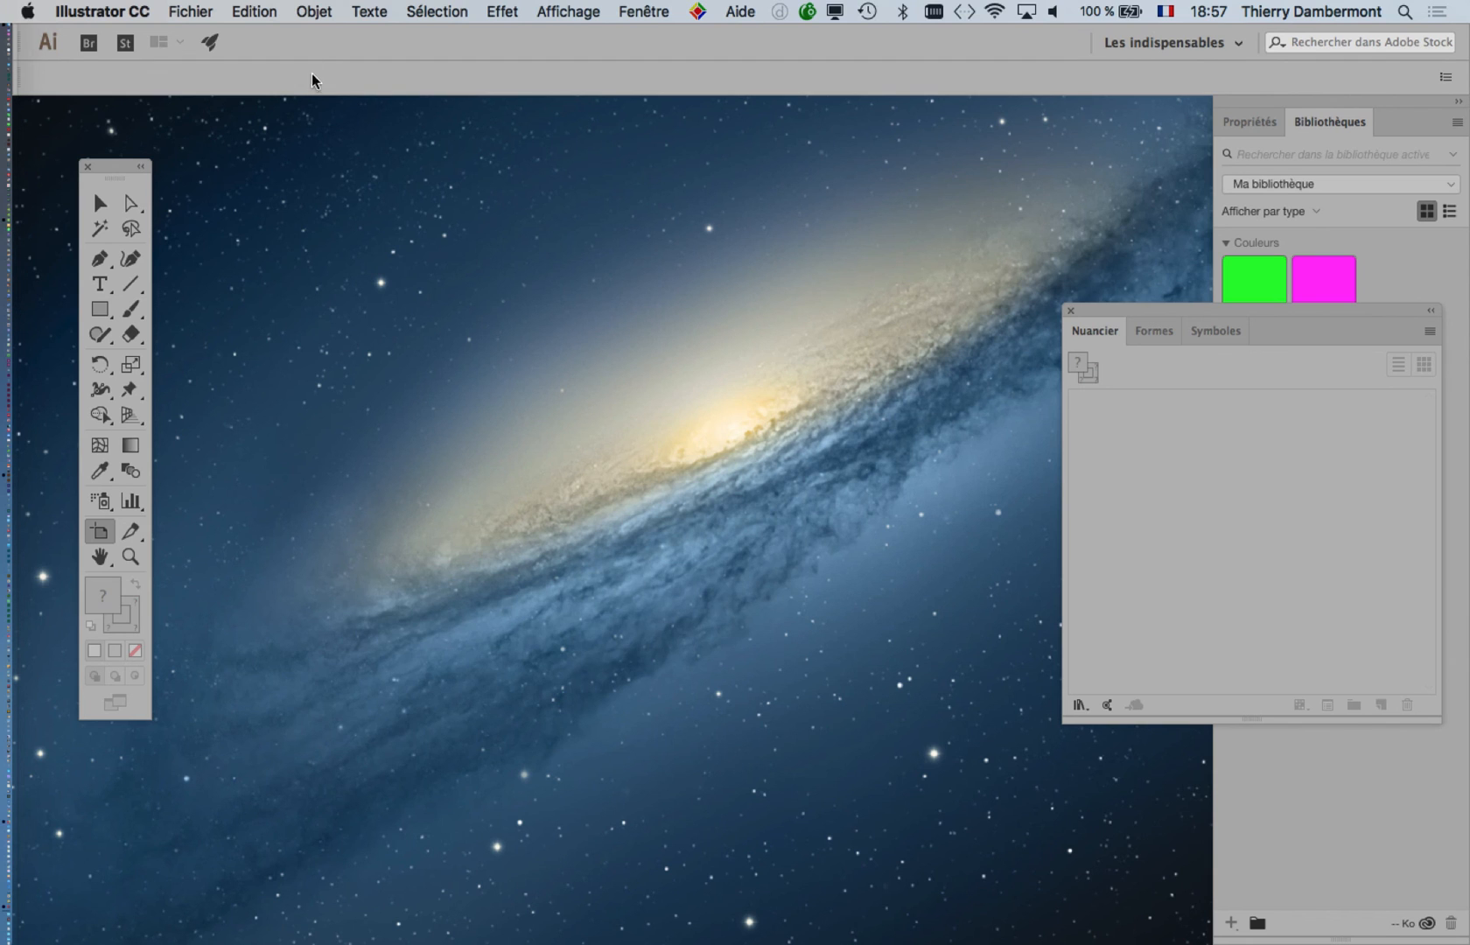
left_click(171, 10)
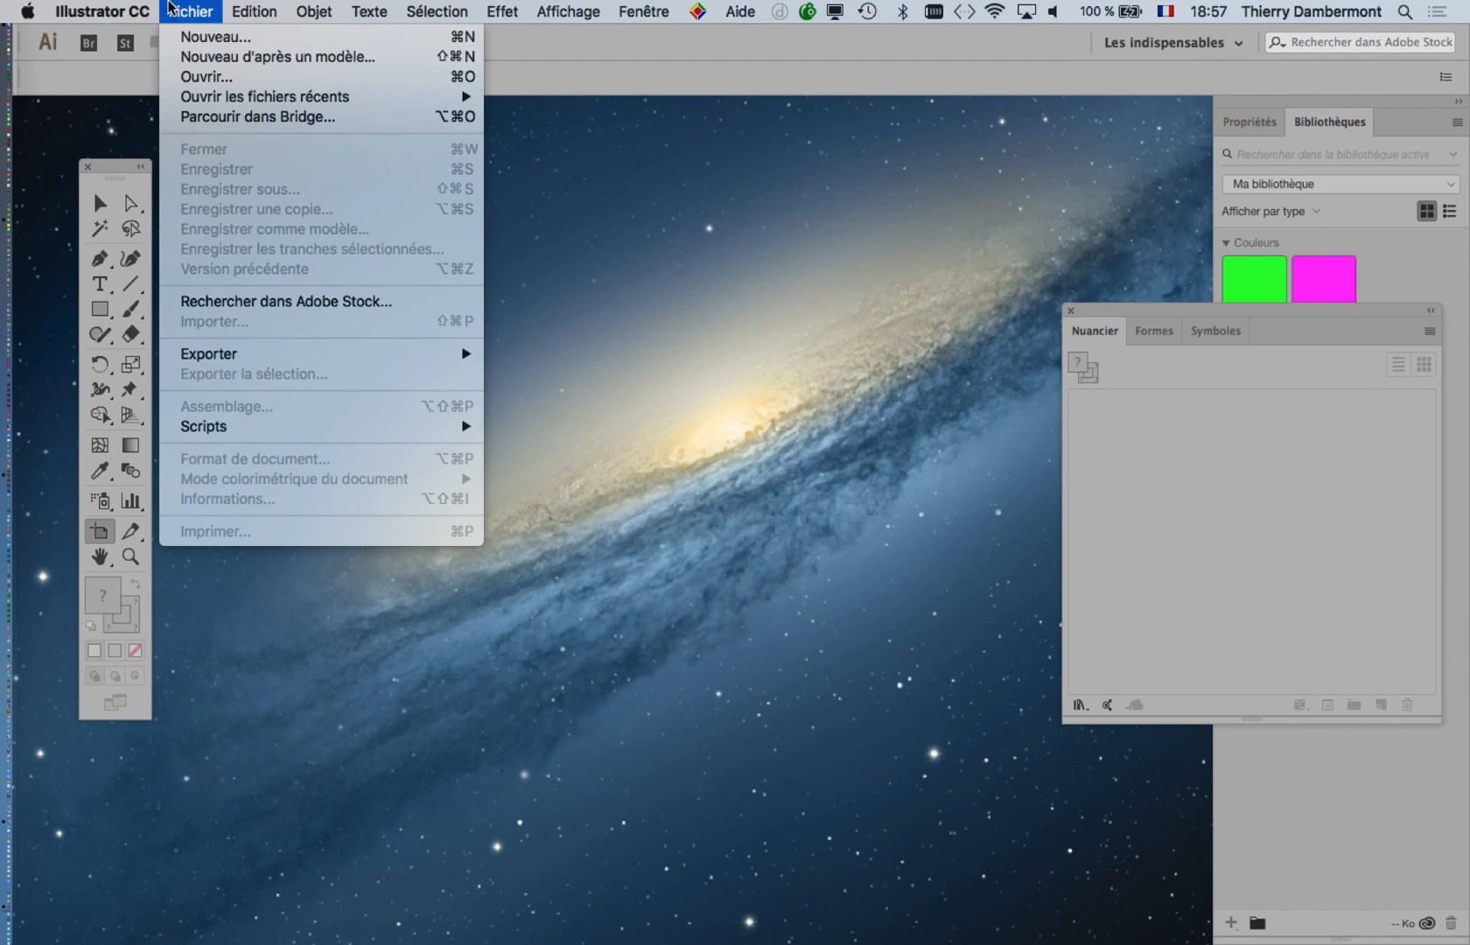